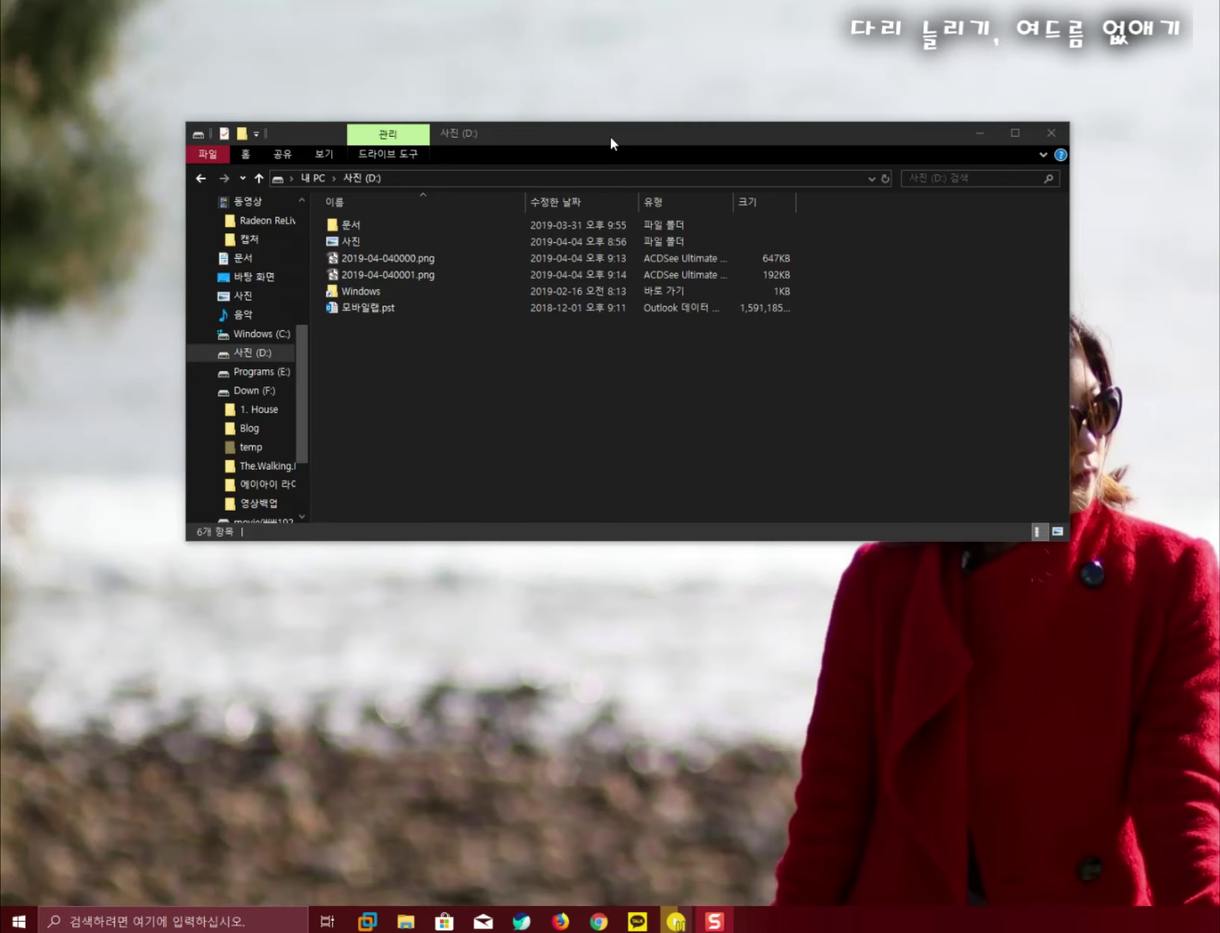
Open 2019-04-040001.png from the D: drive in Adobe Photoshop CC 2019
click(610, 136)
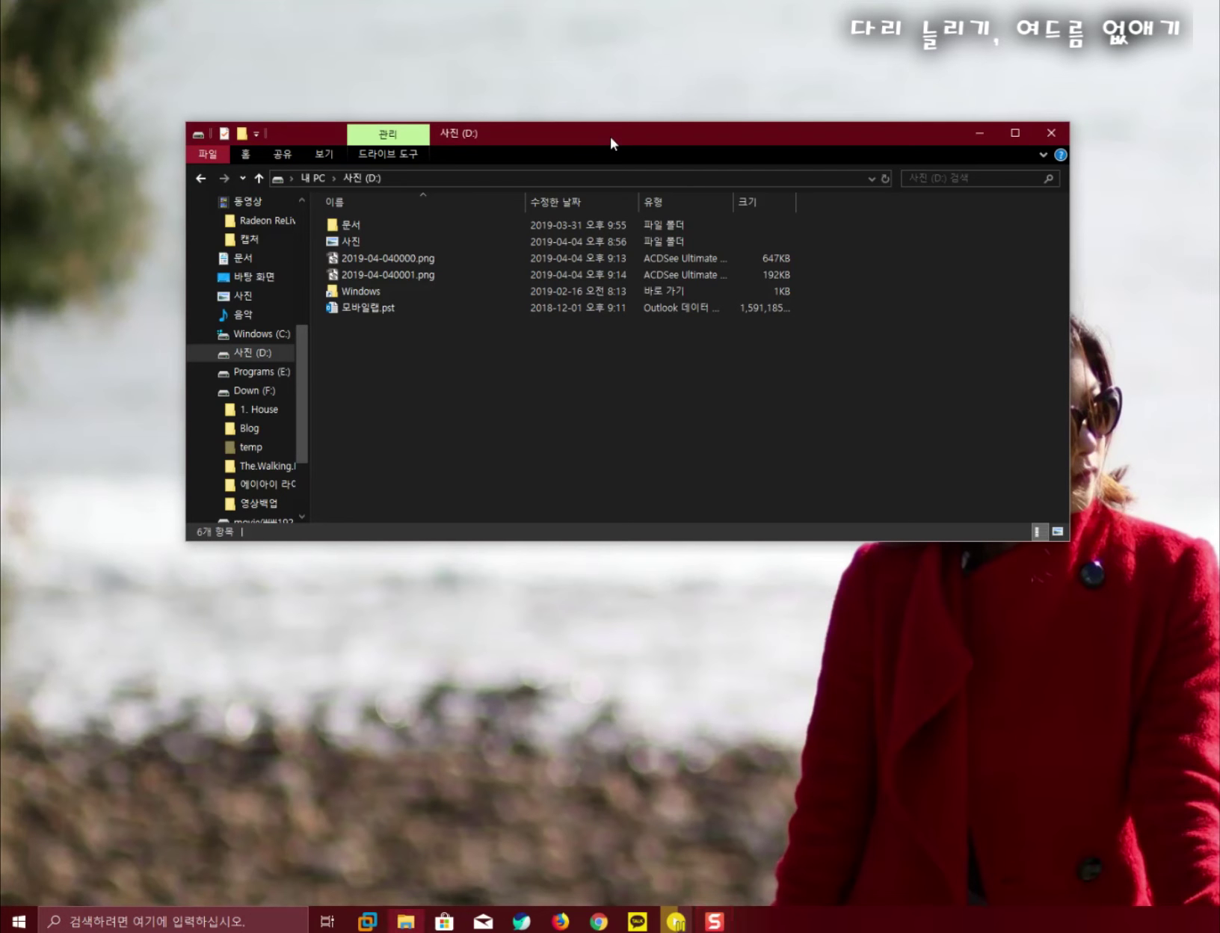
drag(610, 136, 631, 115)
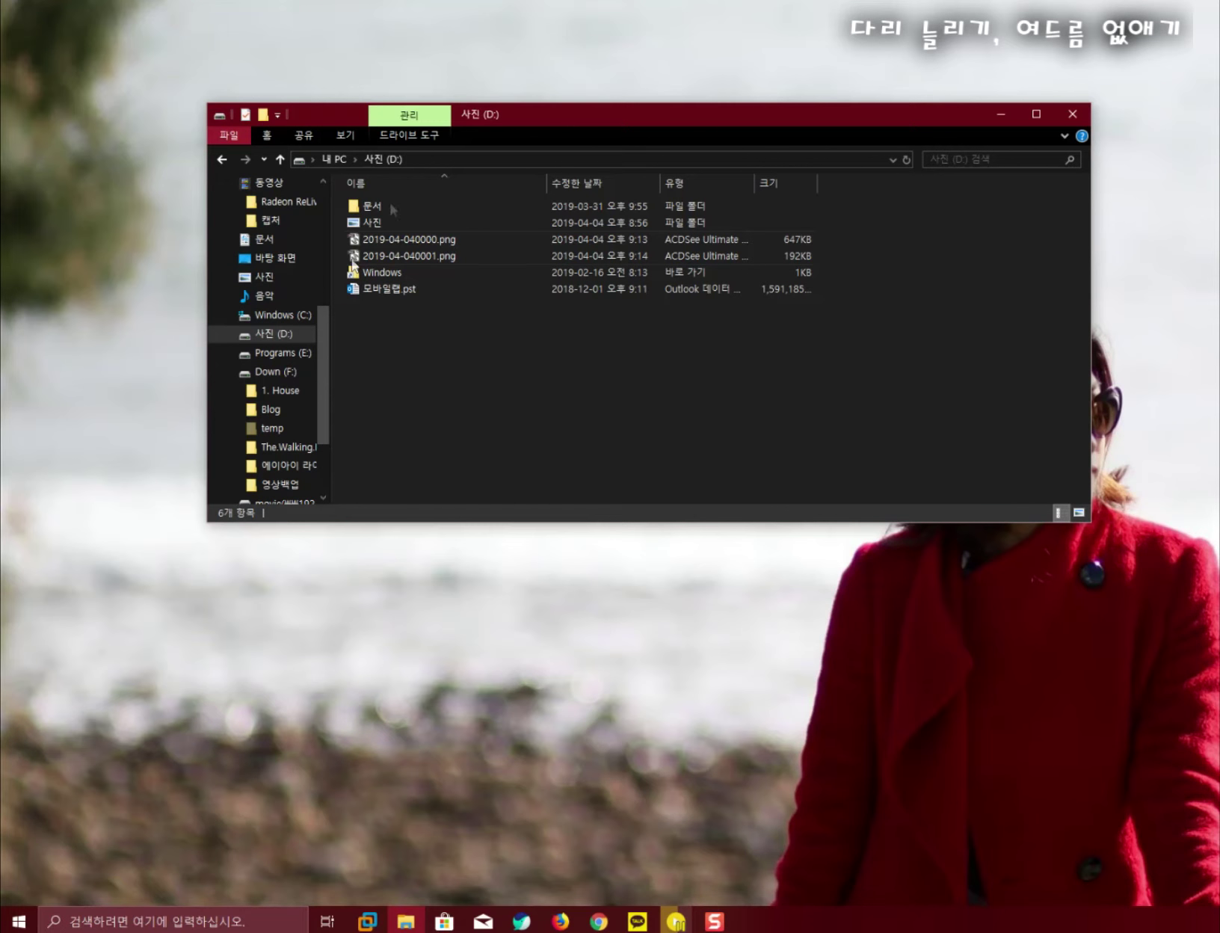
drag(673, 113, 708, 114)
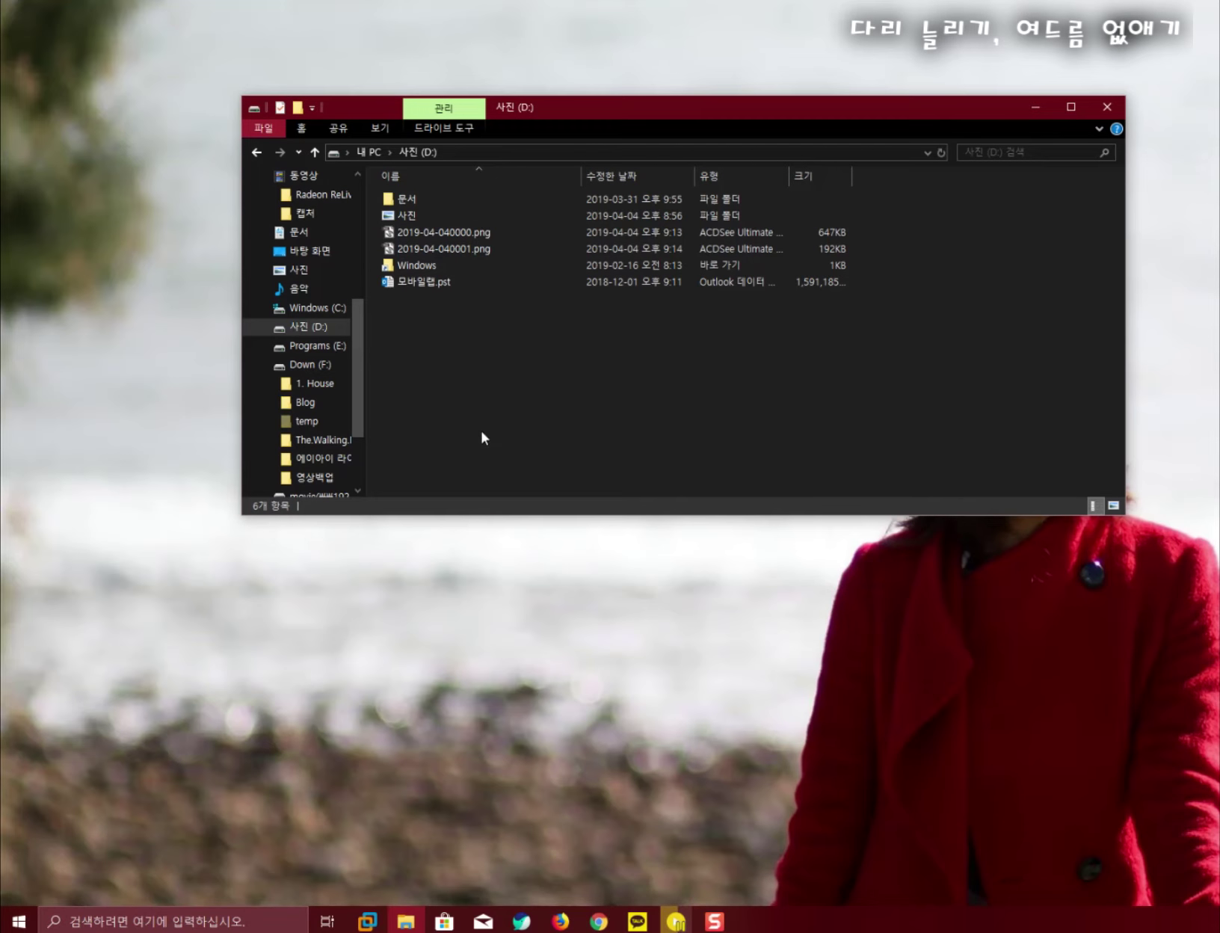
right_click(449, 252)
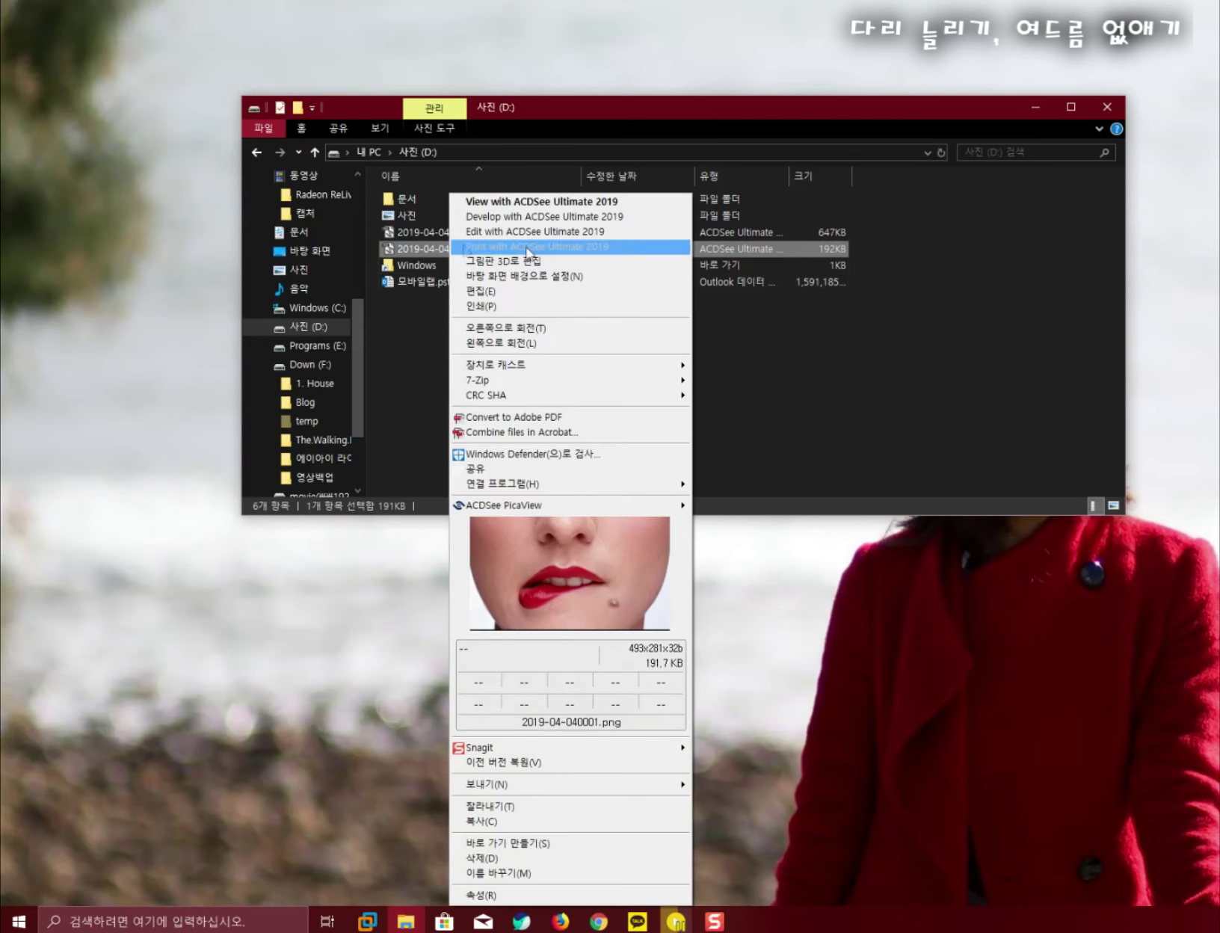
mouse_move(597, 491)
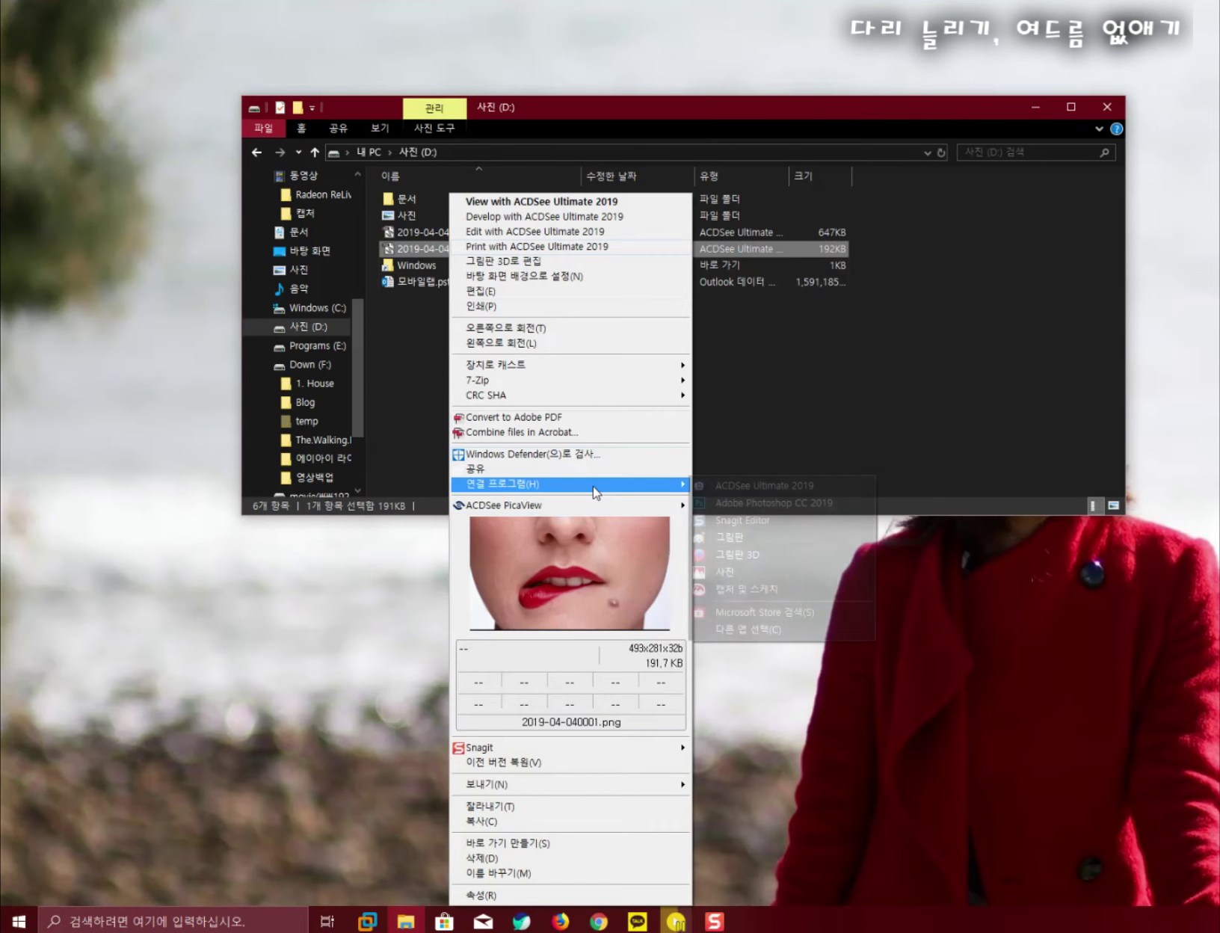
click(813, 503)
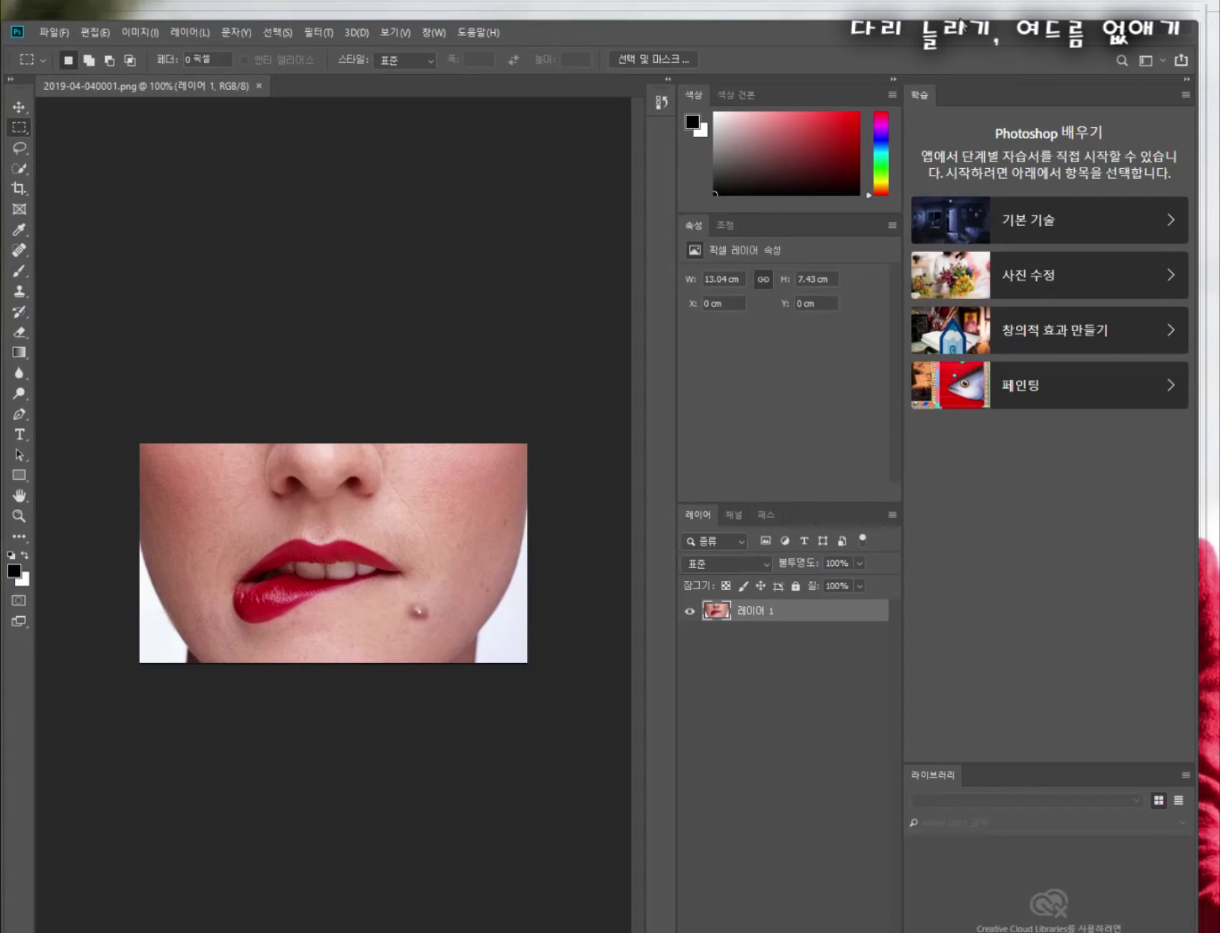
Resize and reposition the Photoshop window so the whole workspace fits on the desktop
drag(1196, 23, 1186, 92)
drag(877, 103, 877, 46)
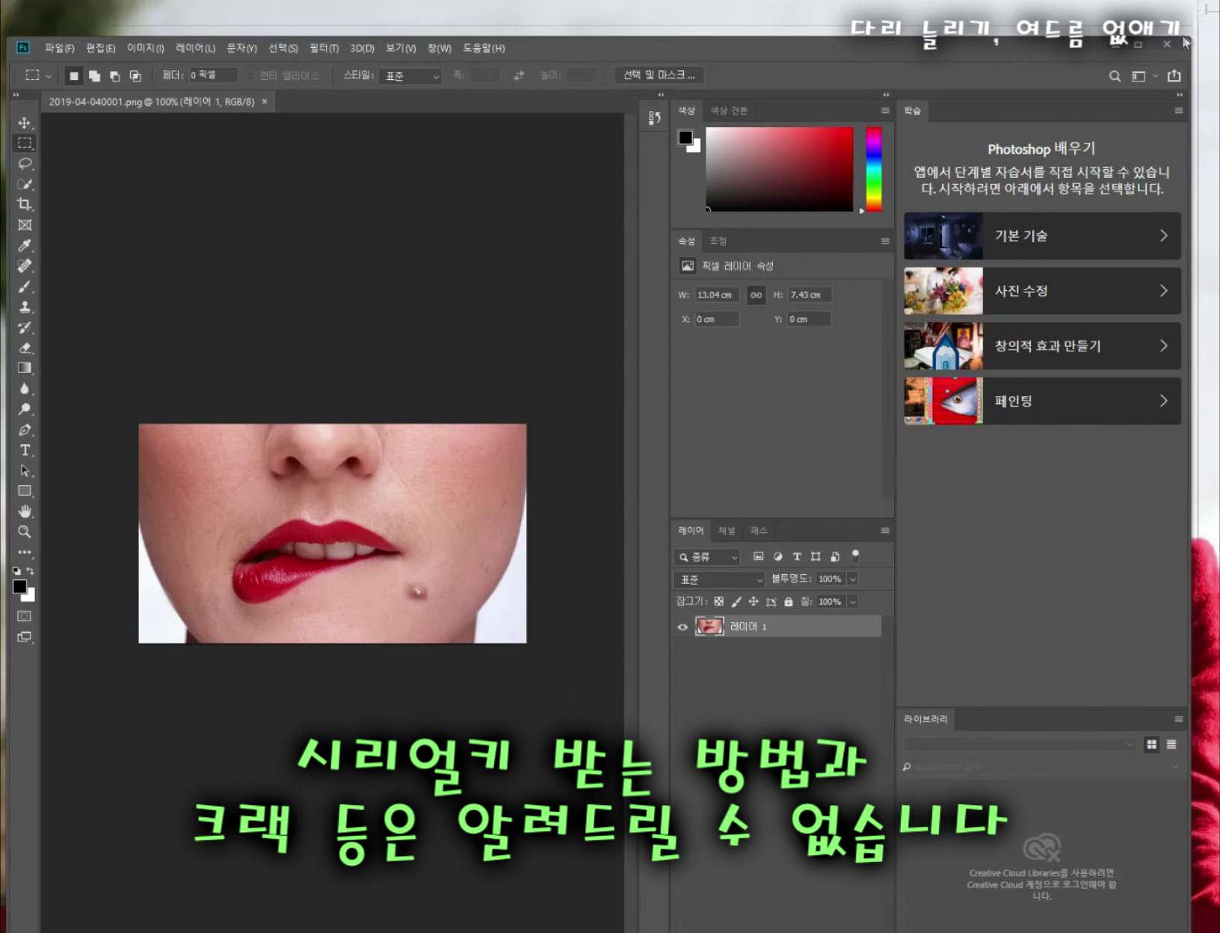
drag(1190, 38, 1212, 112)
drag(968, 121, 957, 47)
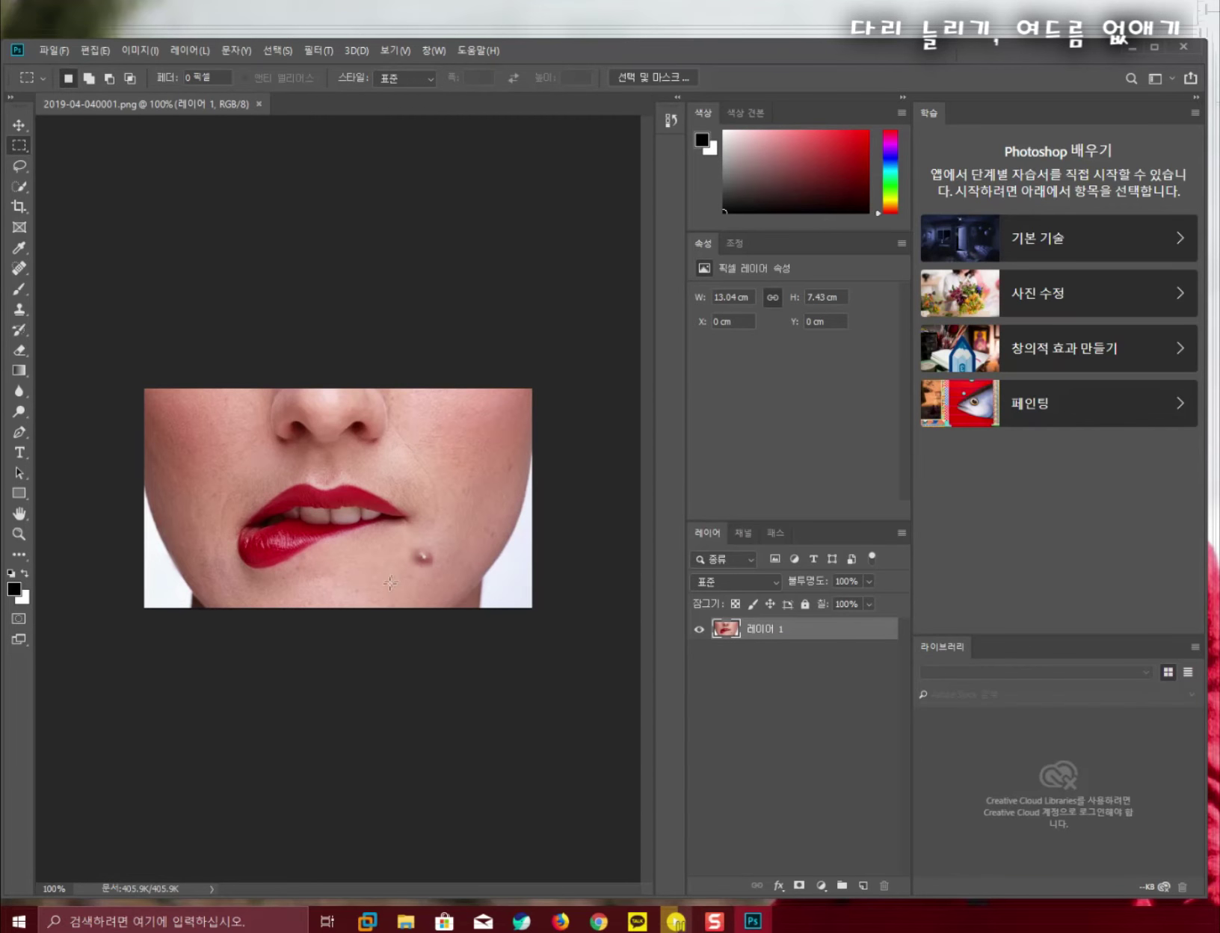
Activate the Clone Stamp tool and set its brush size to 34 pixels
click(20, 311)
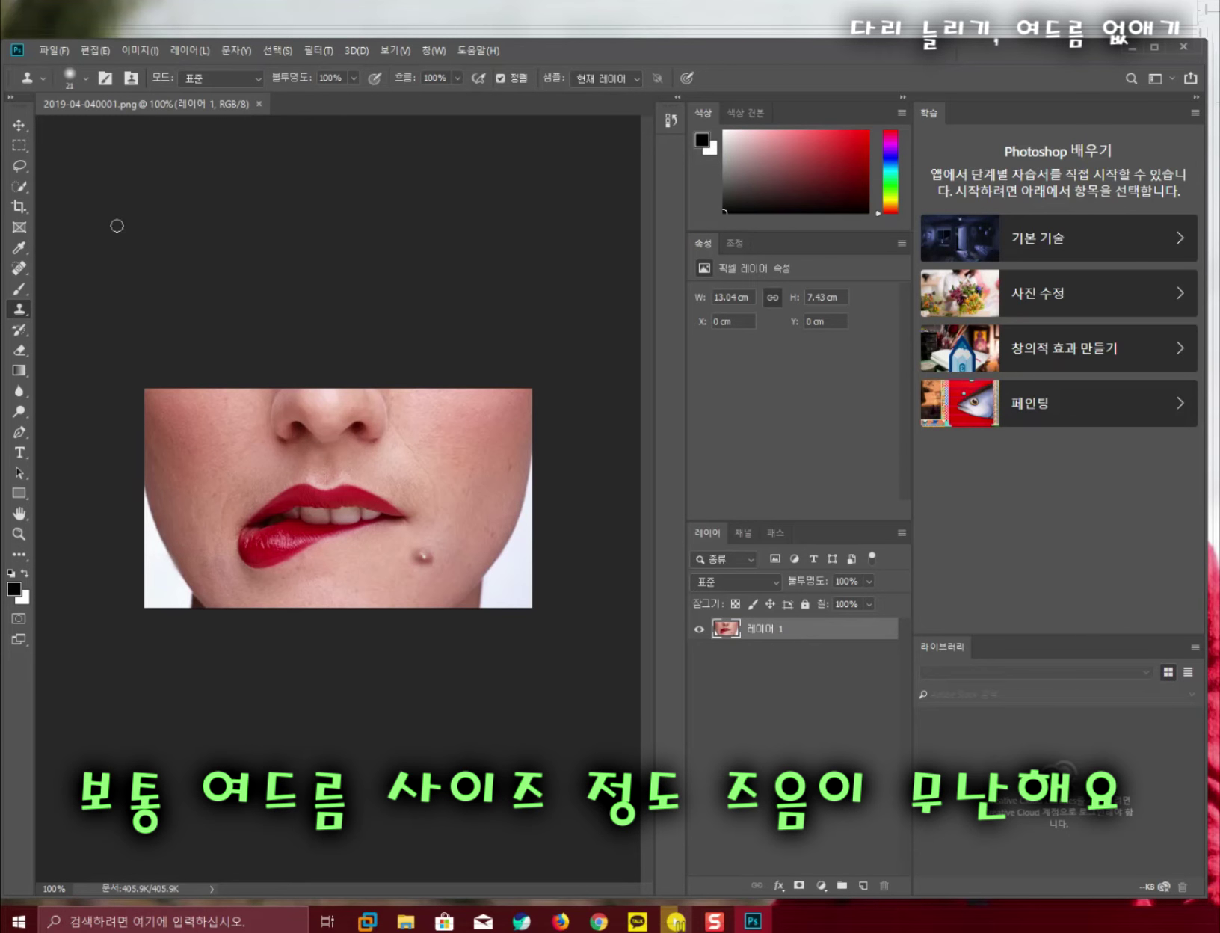
click(69, 75)
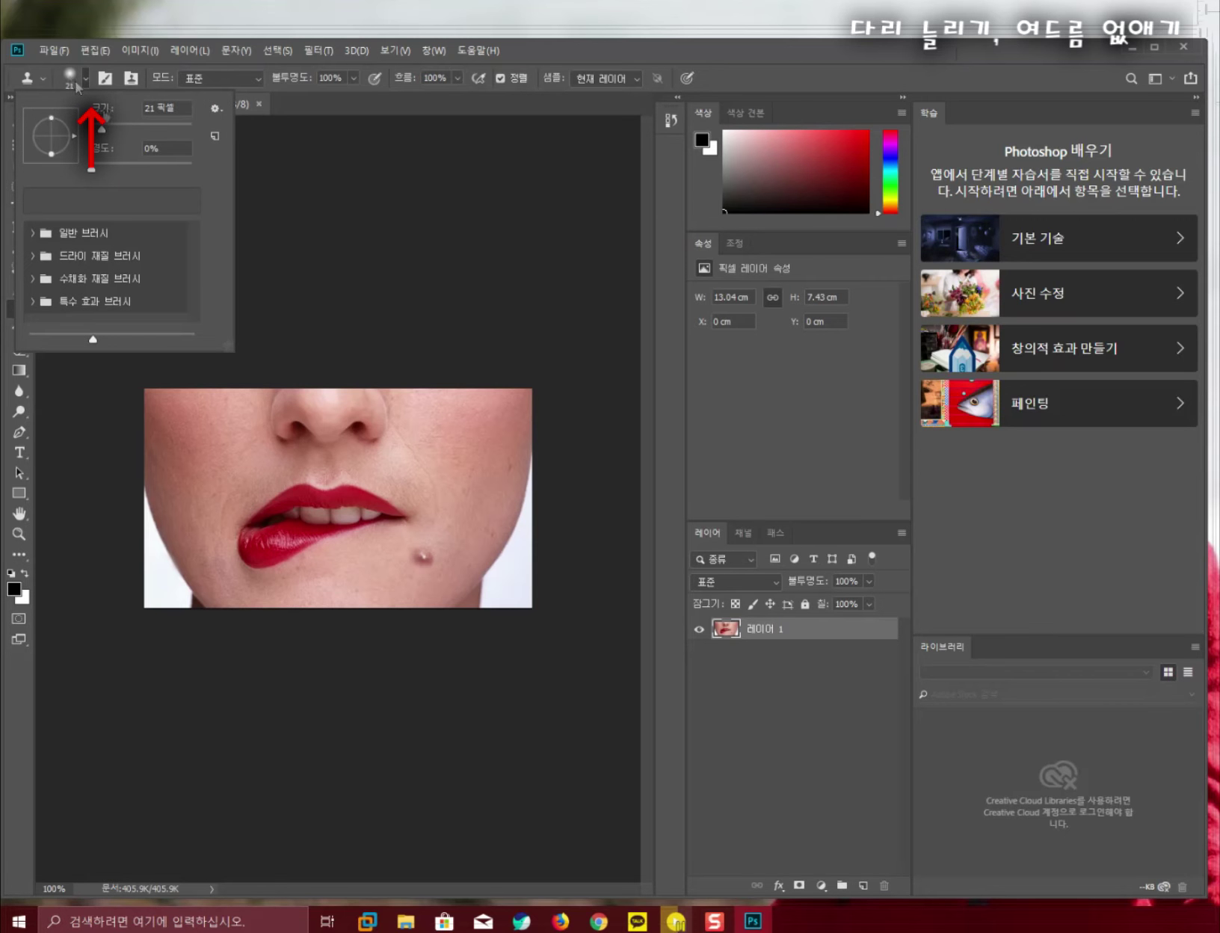
drag(102, 129, 107, 131)
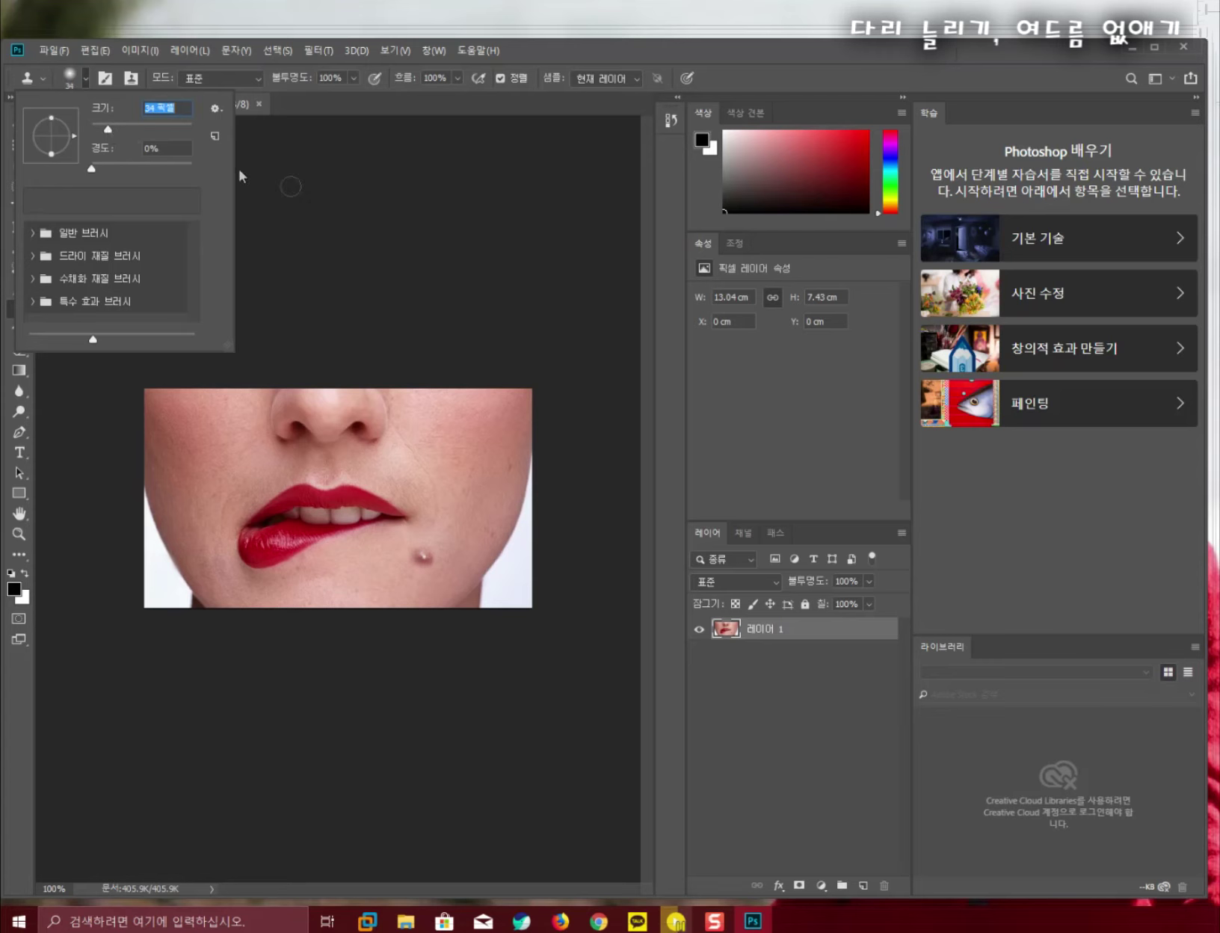
click(425, 555)
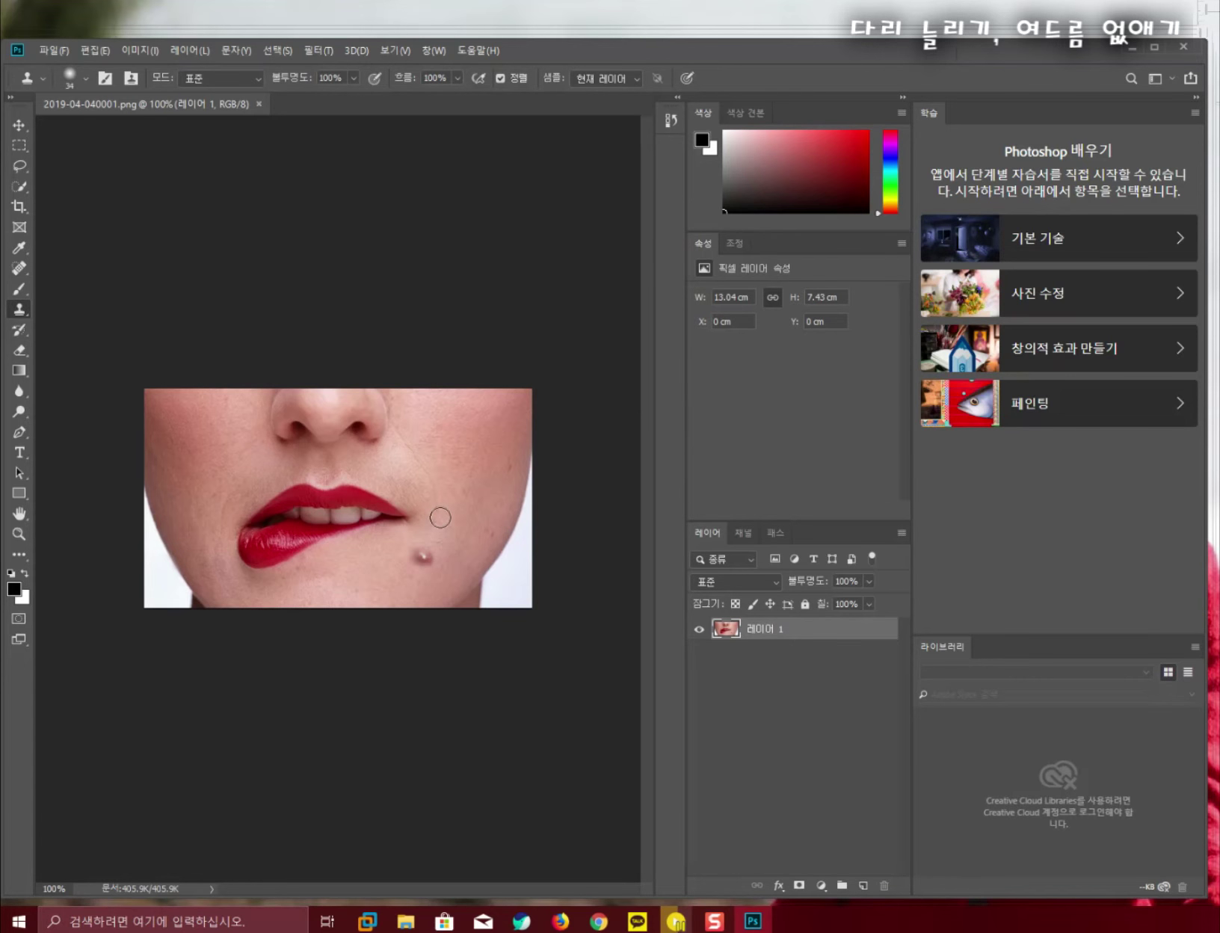
Sample clean chin skin, paint over the blemish beside the mouth with it, and undo the retouch
alt+click(381, 583)
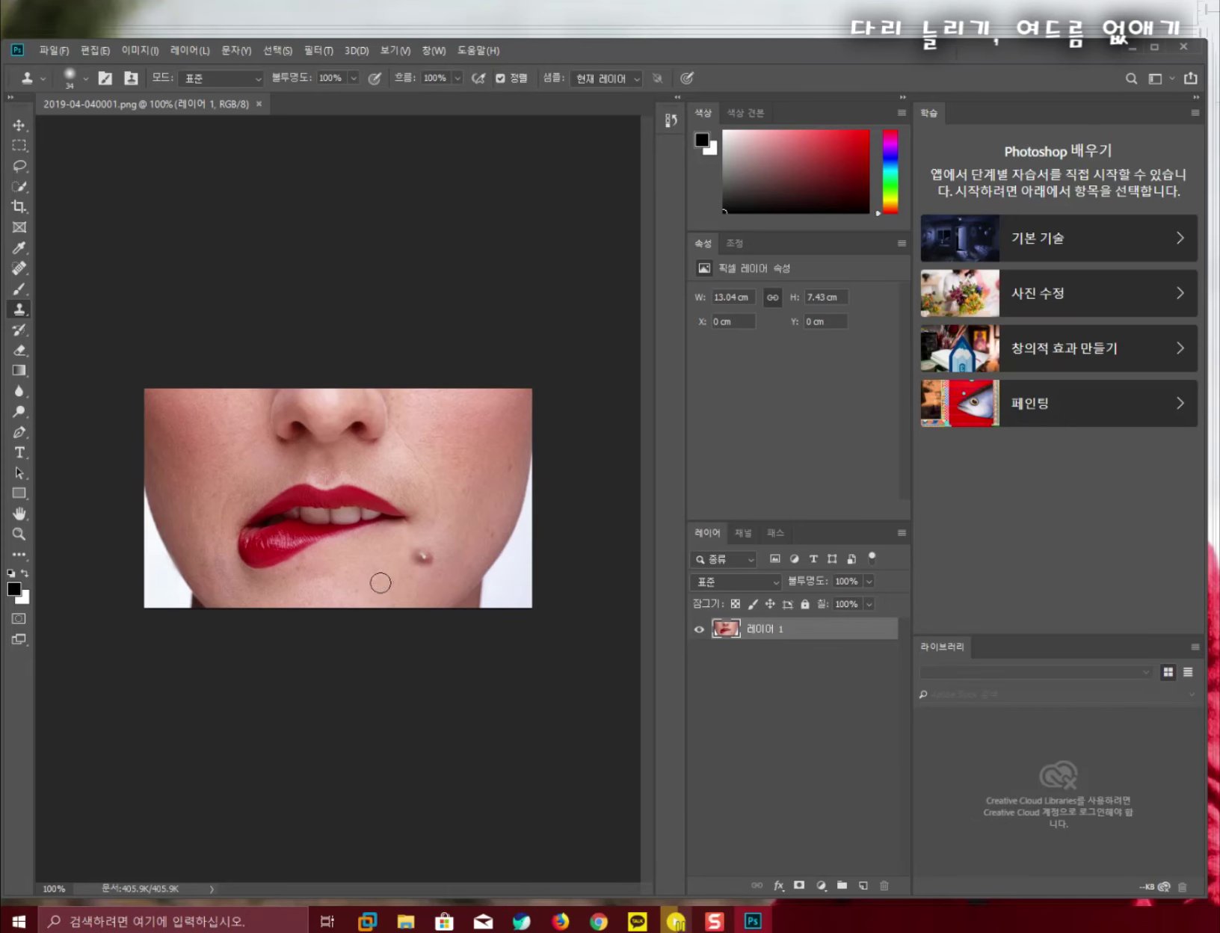
click(420, 558)
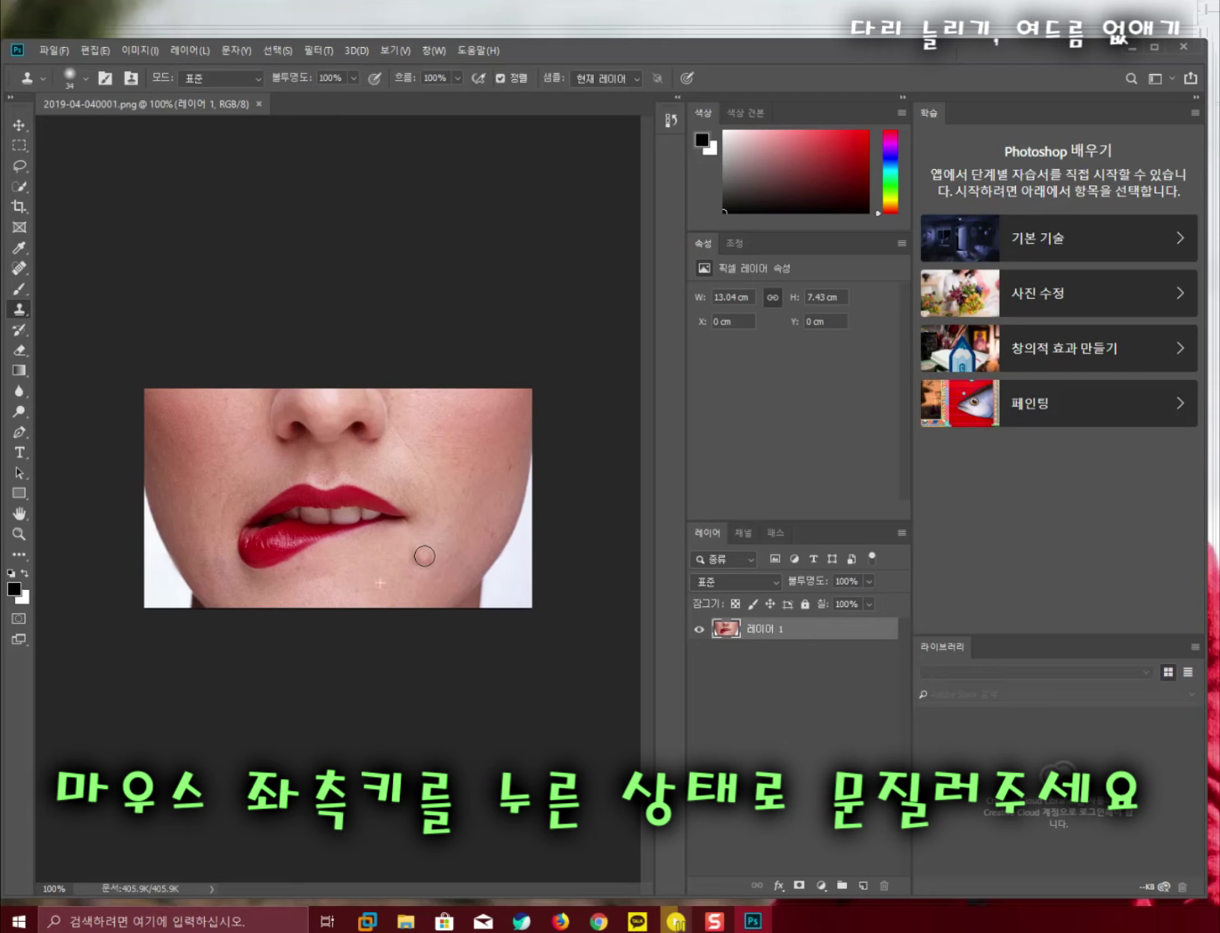
drag(421, 553, 424, 556)
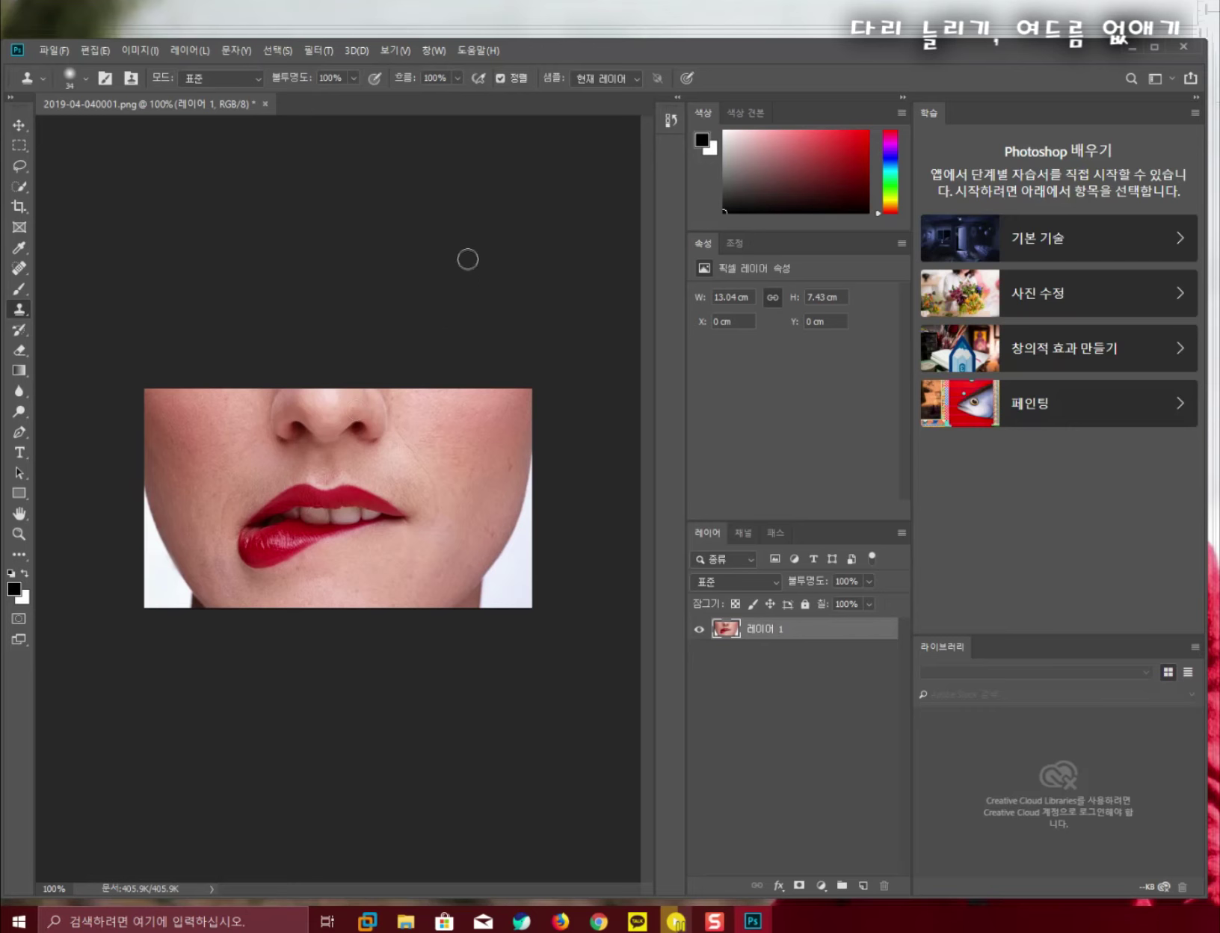
key(ctrl+z)
Resample the chin skin, cover the blemish with several clone strokes, and undo all of them
alt+click(373, 580)
click(426, 551)
click(426, 561)
drag(423, 556, 427, 559)
key(ctrl+z)
key(ctrl+z)
key(ctrl+z)
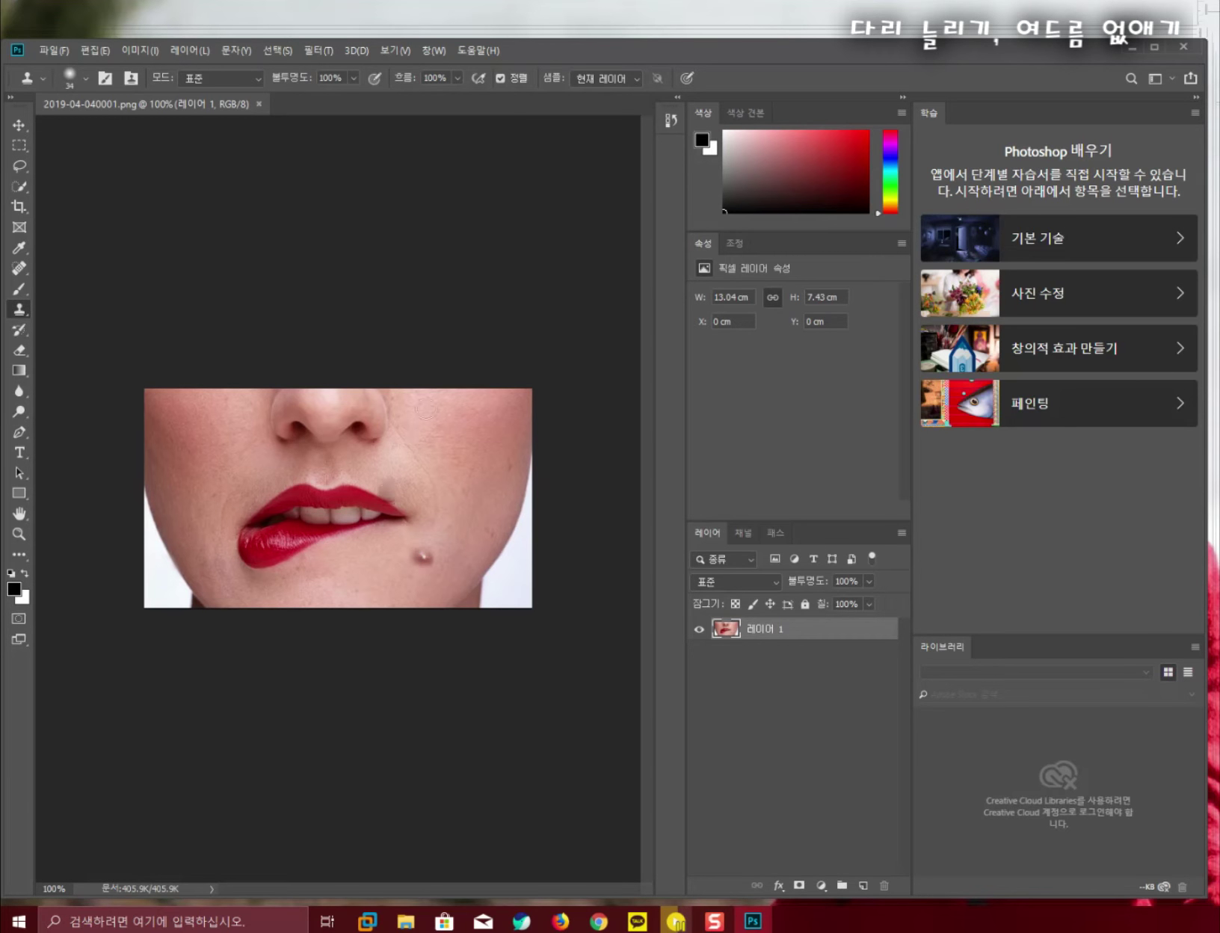
Try once more to clone the skin below the lips over the blemish, and undo the strokes
alt+click(379, 585)
click(423, 557)
drag(428, 556, 426, 562)
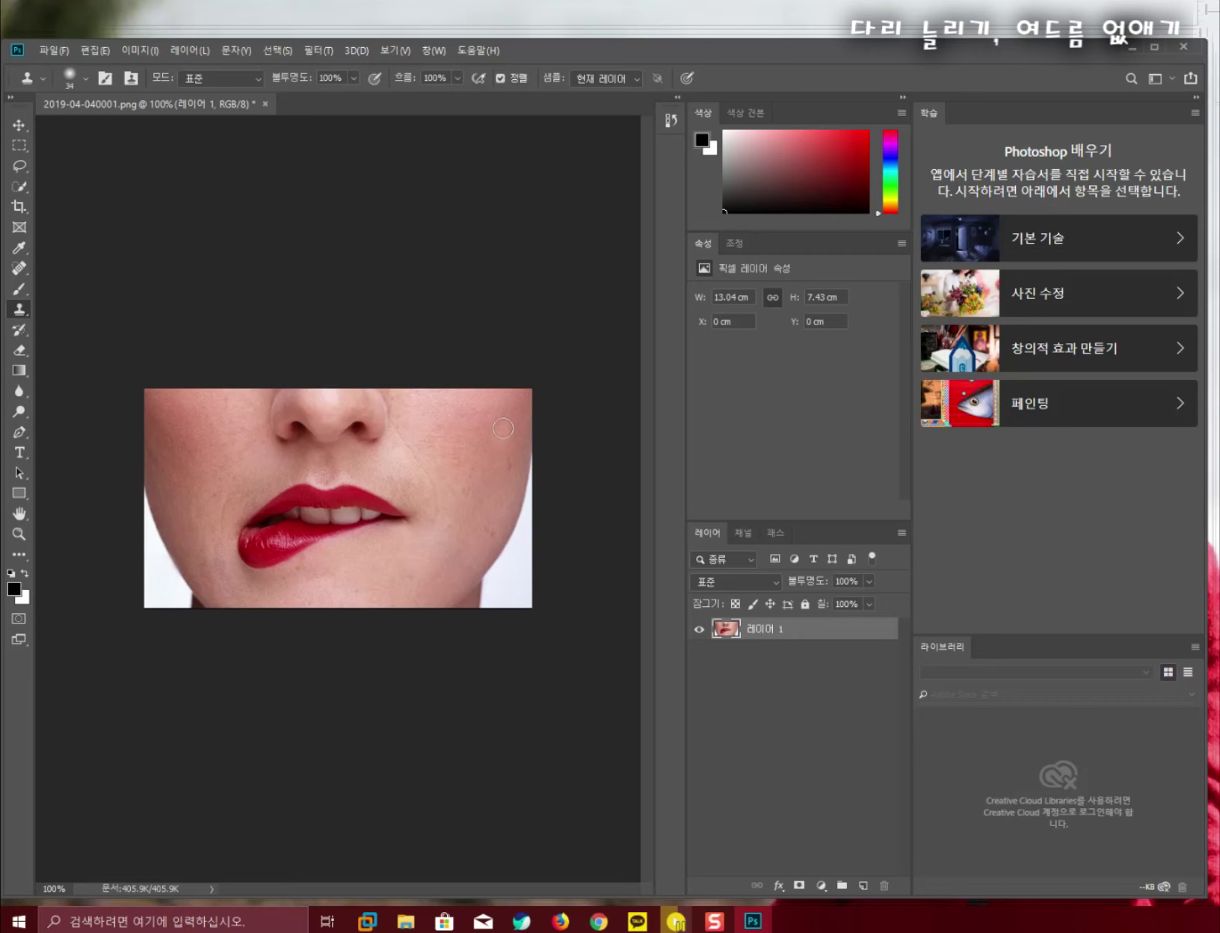
key(ctrl+z)
Try covering the blemish with skin sampled from the upper cheek near the face's edge, and undo it
alt+click(500, 424)
click(421, 558)
mouse_move(424, 559)
mouse_down()
mouse_move(435, 560)
mouse_move(420, 556)
mouse_up()
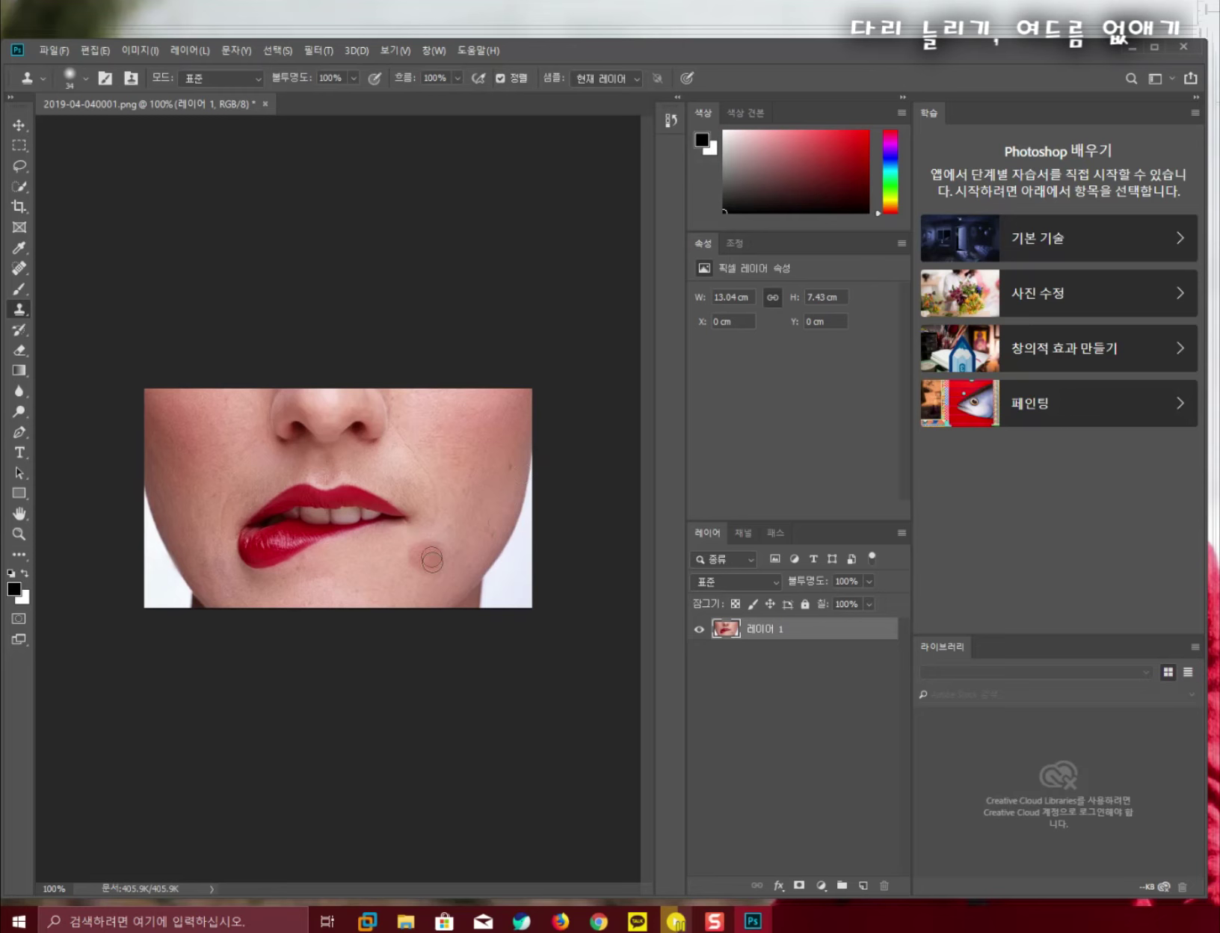
key(ctrl+z)
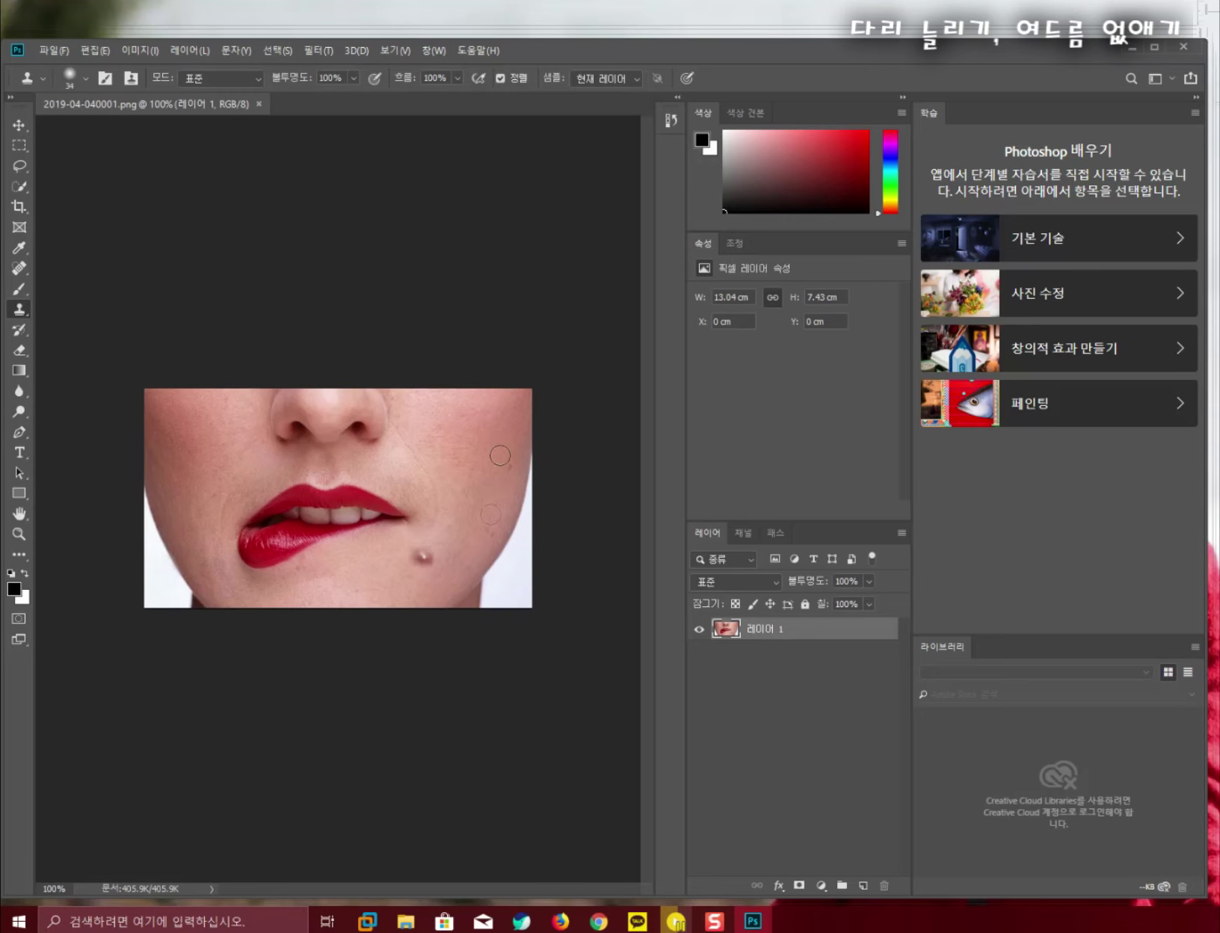
Remove the blemish beside the mouth by cloning nearby smooth chin skin over it
alt+click(386, 580)
mouse_move(419, 558)
mouse_down()
mouse_move(428, 551)
mouse_move(419, 555)
mouse_up()
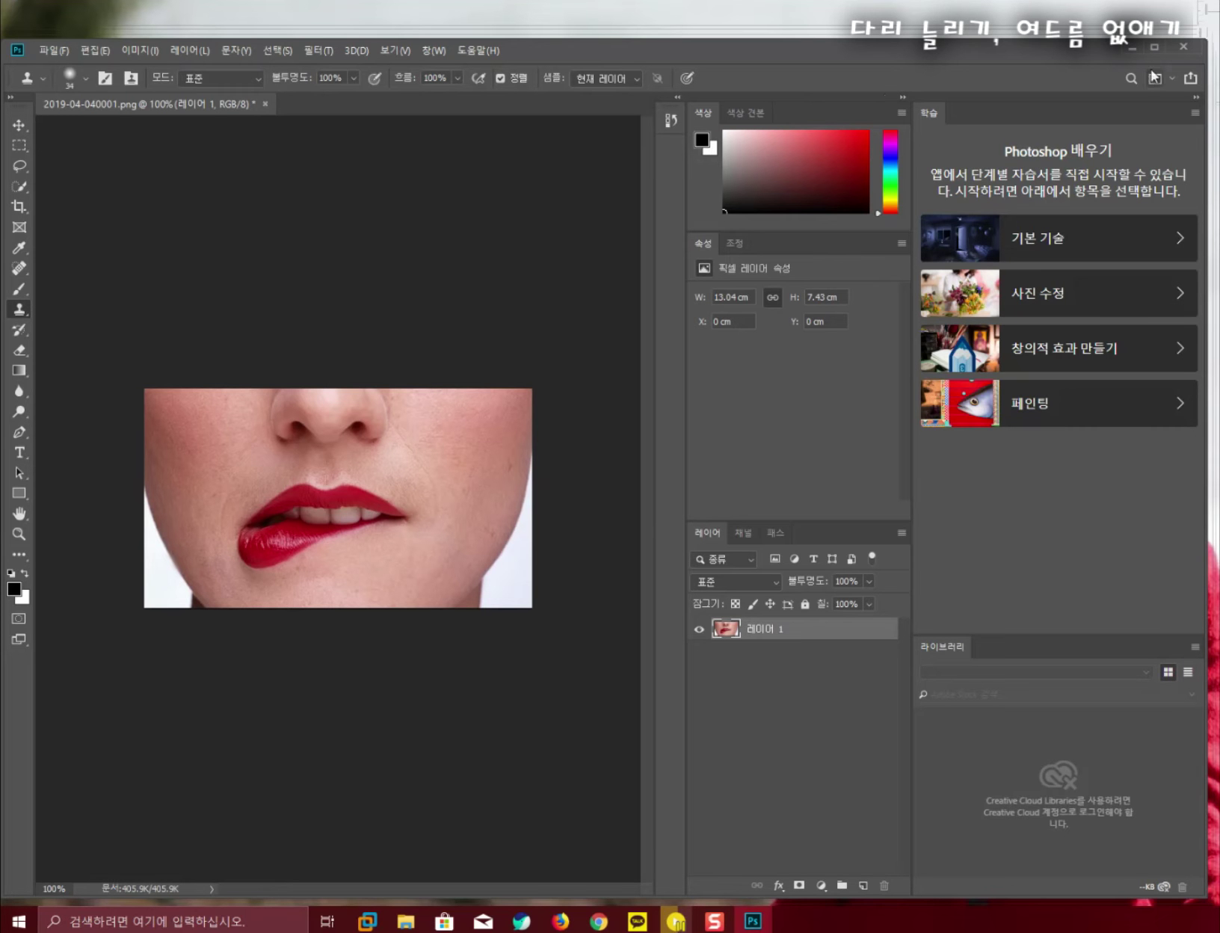
Close Photoshop without saving the changes to 2019-04-040001.png and clear the file selection in the folder
click(1182, 47)
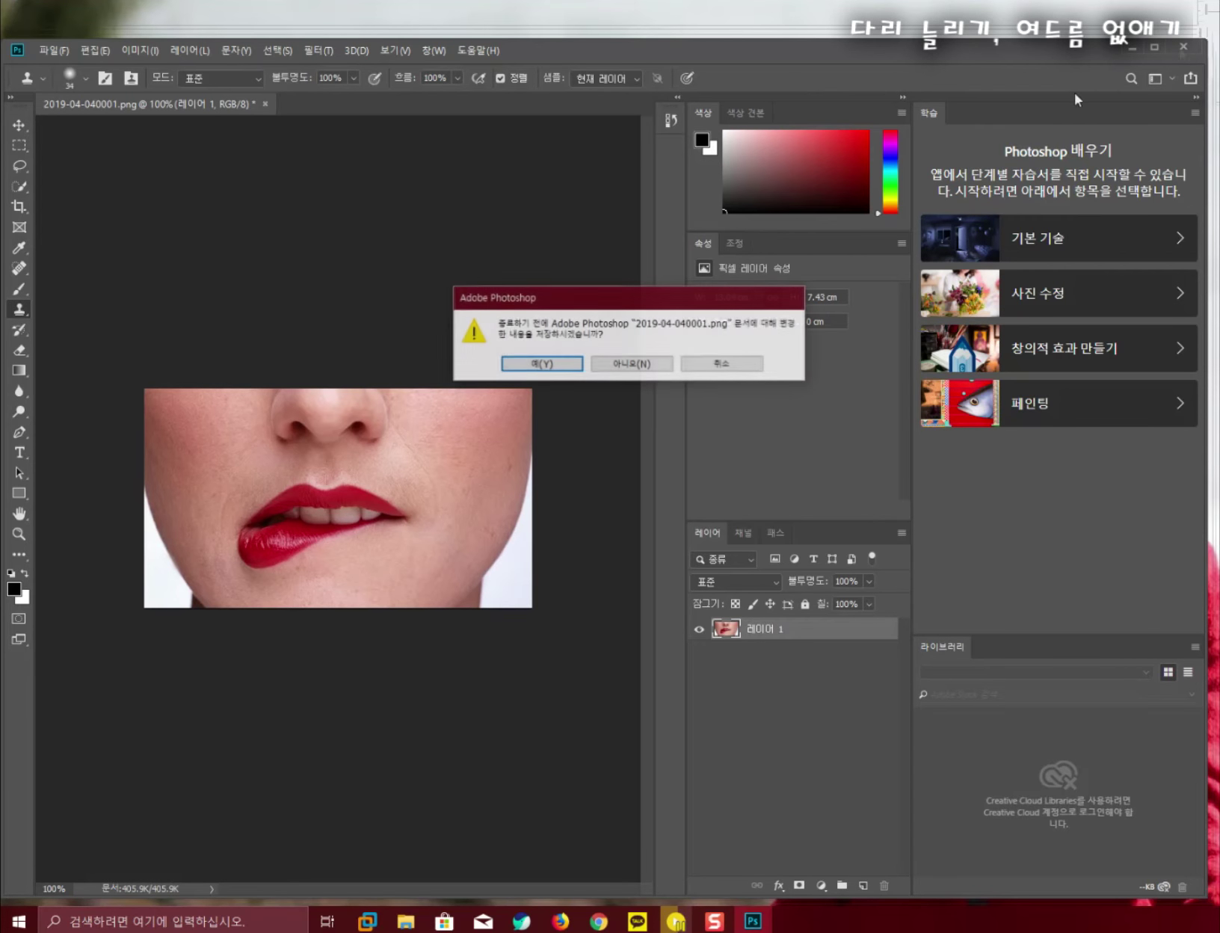
click(648, 366)
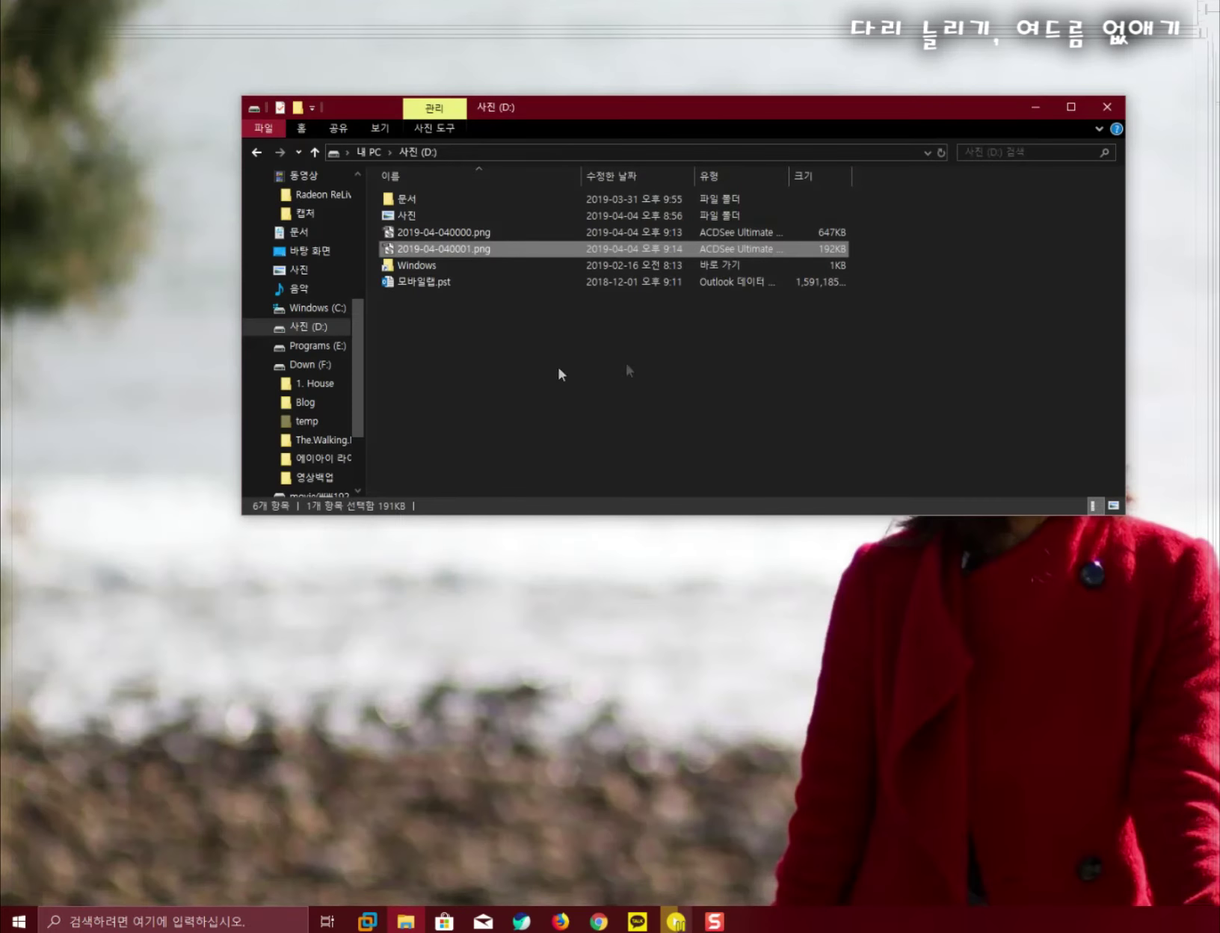
click(627, 364)
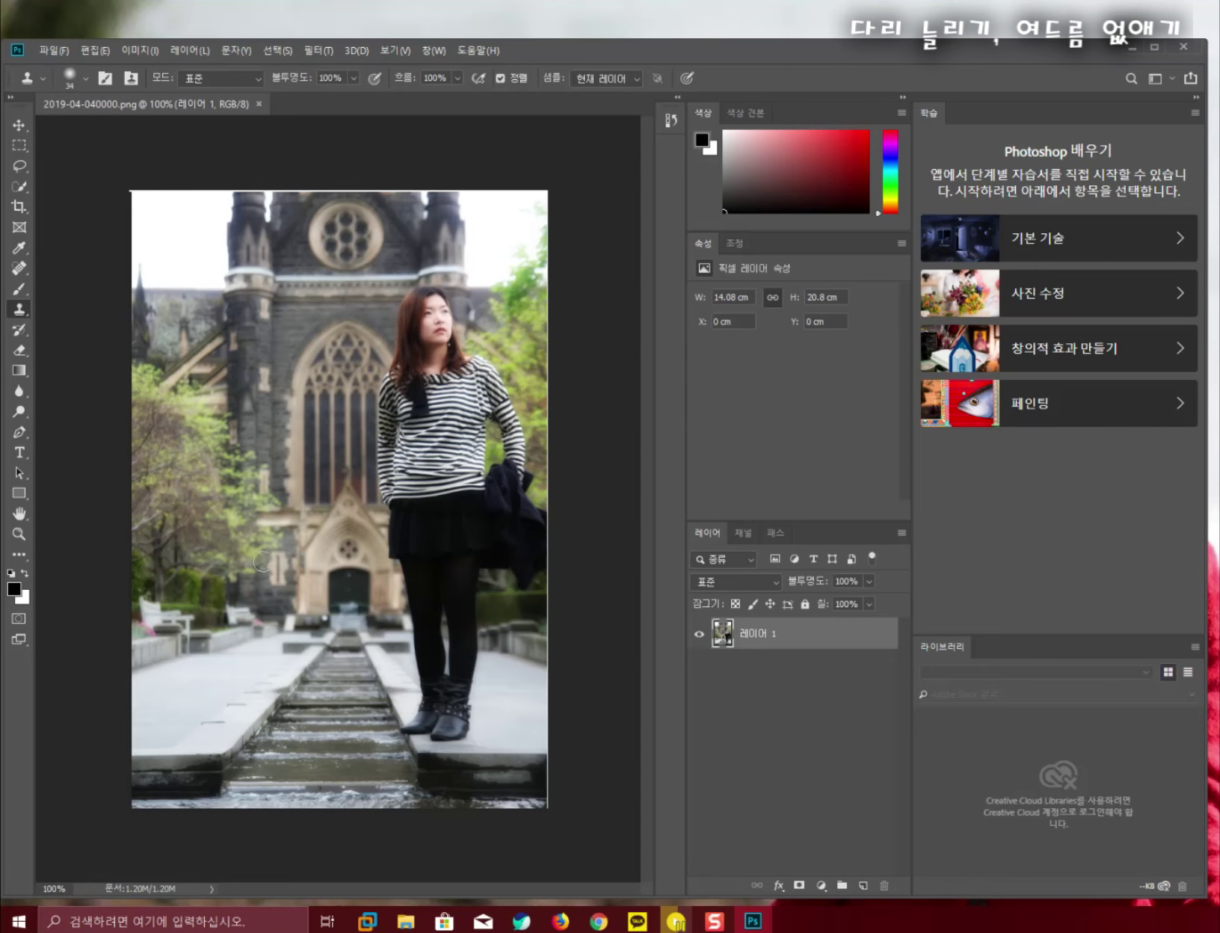
Select a full-width rectangular band of the photo from the skirt hem to just below the woman's boots
click(21, 147)
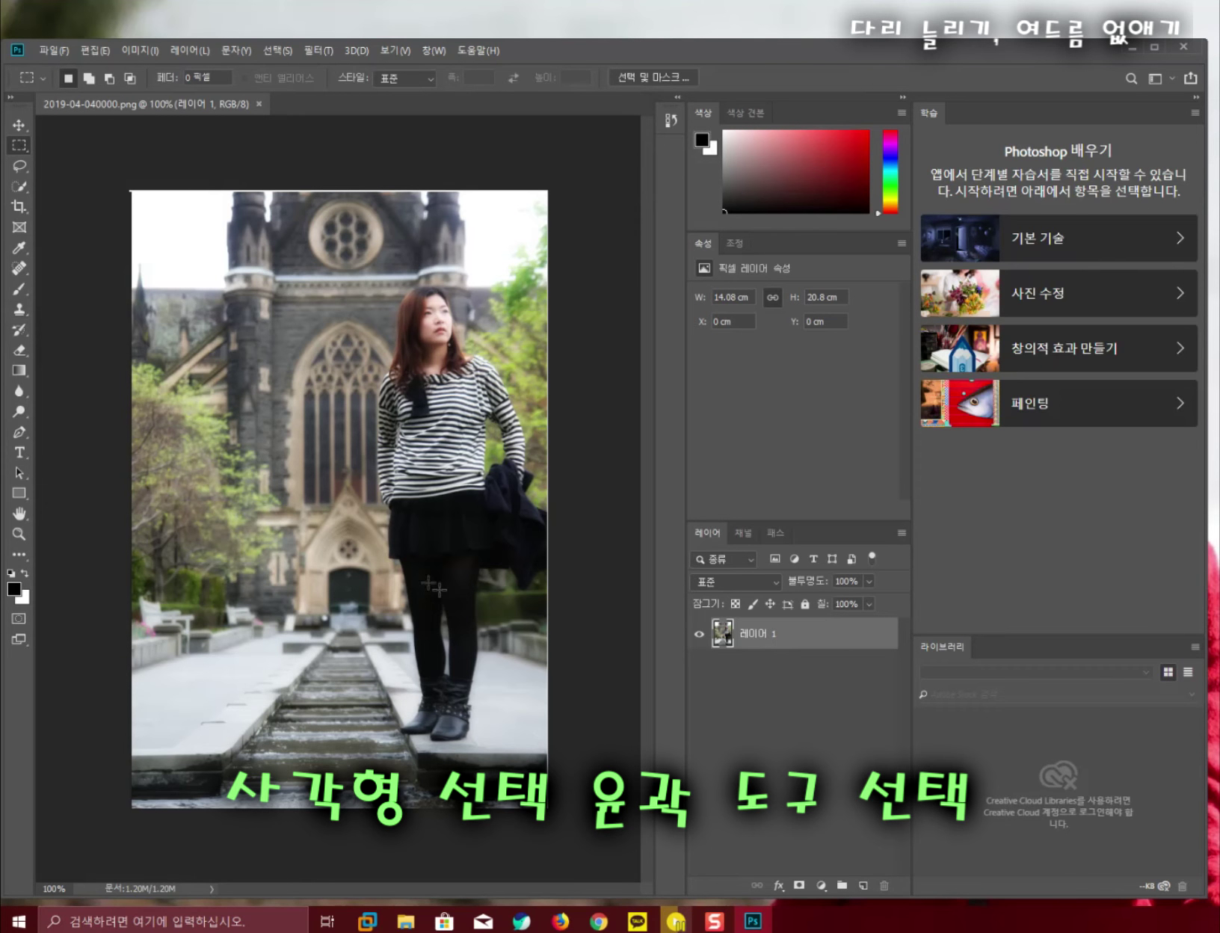
drag(398, 557, 490, 747)
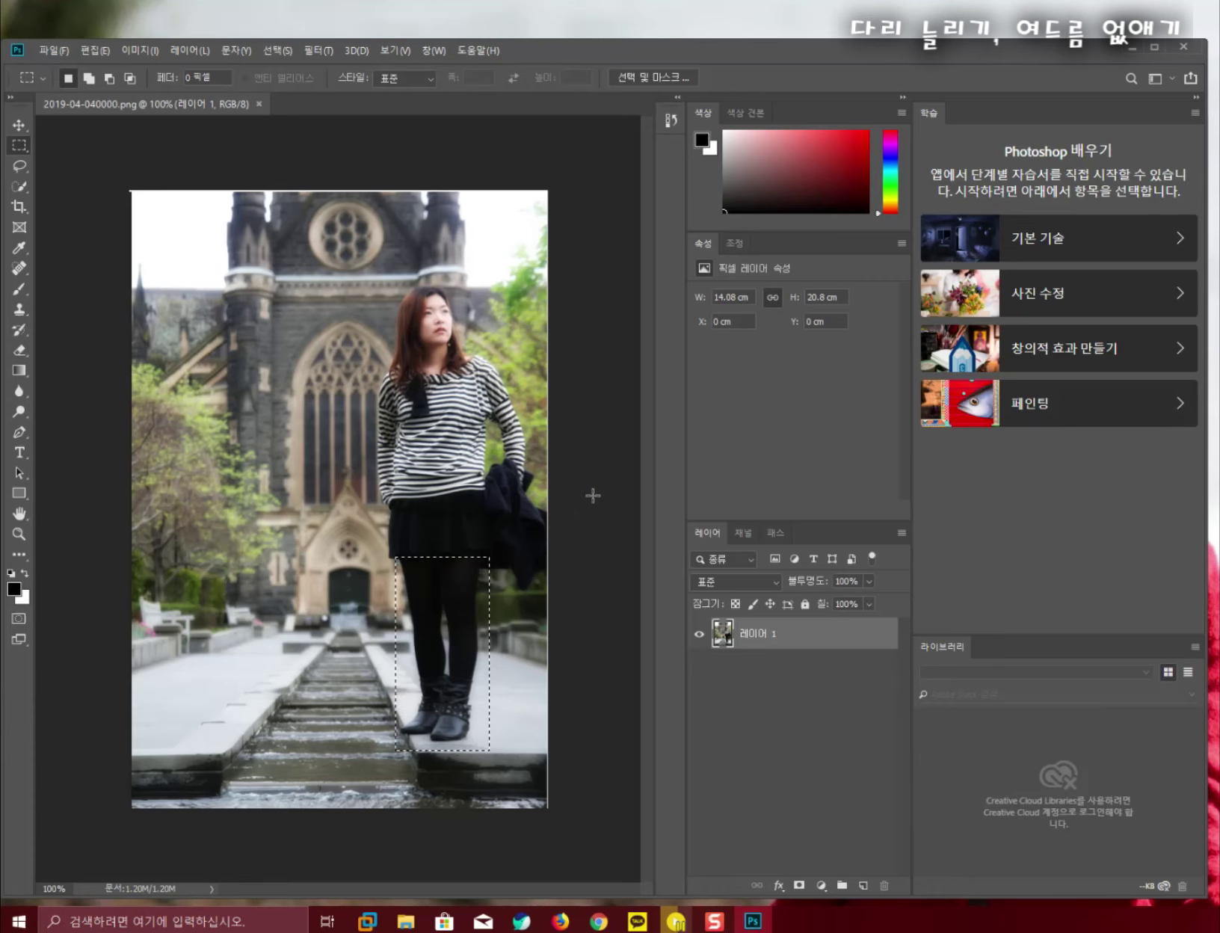
drag(131, 560, 560, 743)
drag(560, 742, 560, 743)
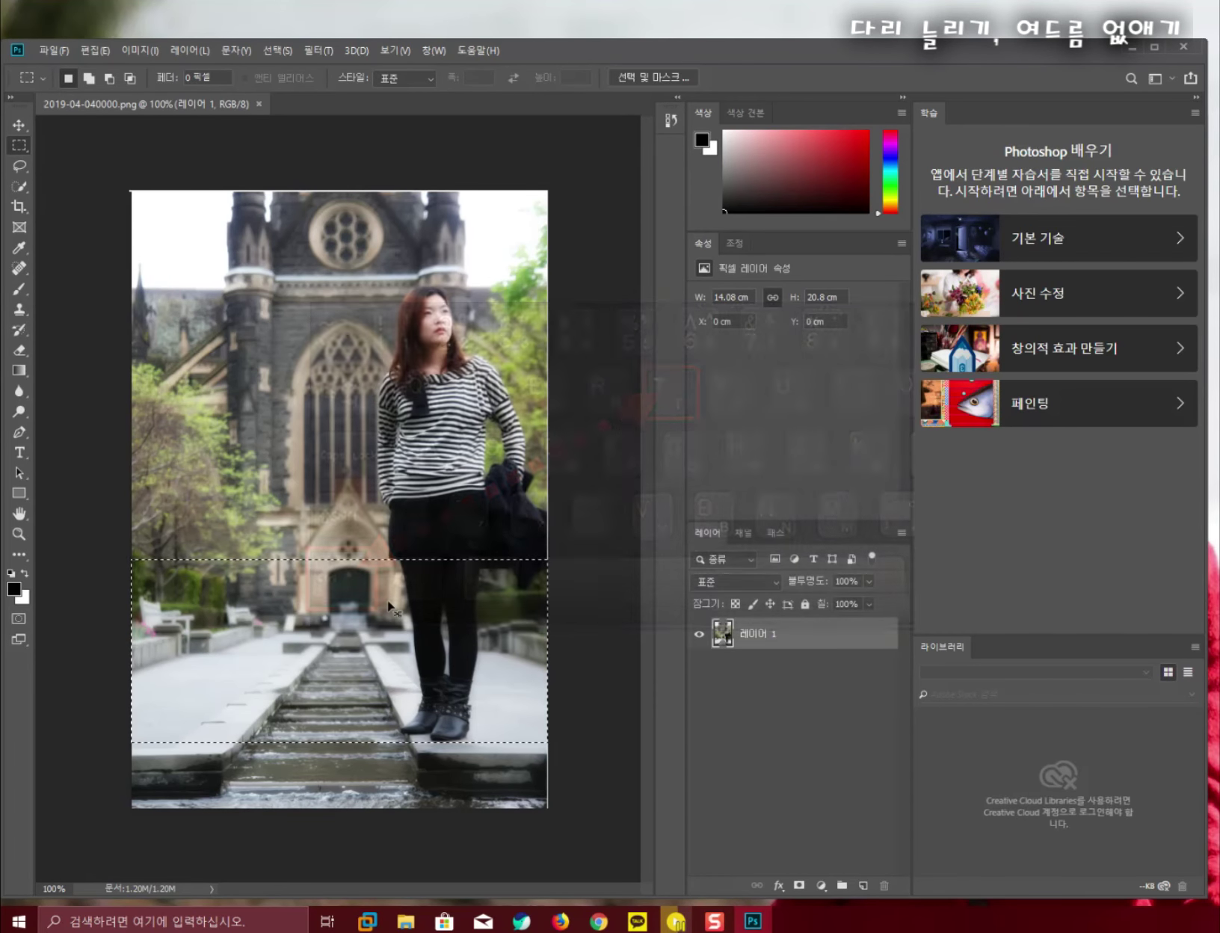
Stretch the selected leg band downward to about 145% height with Free Transform, deselect it, and undo the stretch
key(ctrl+t)
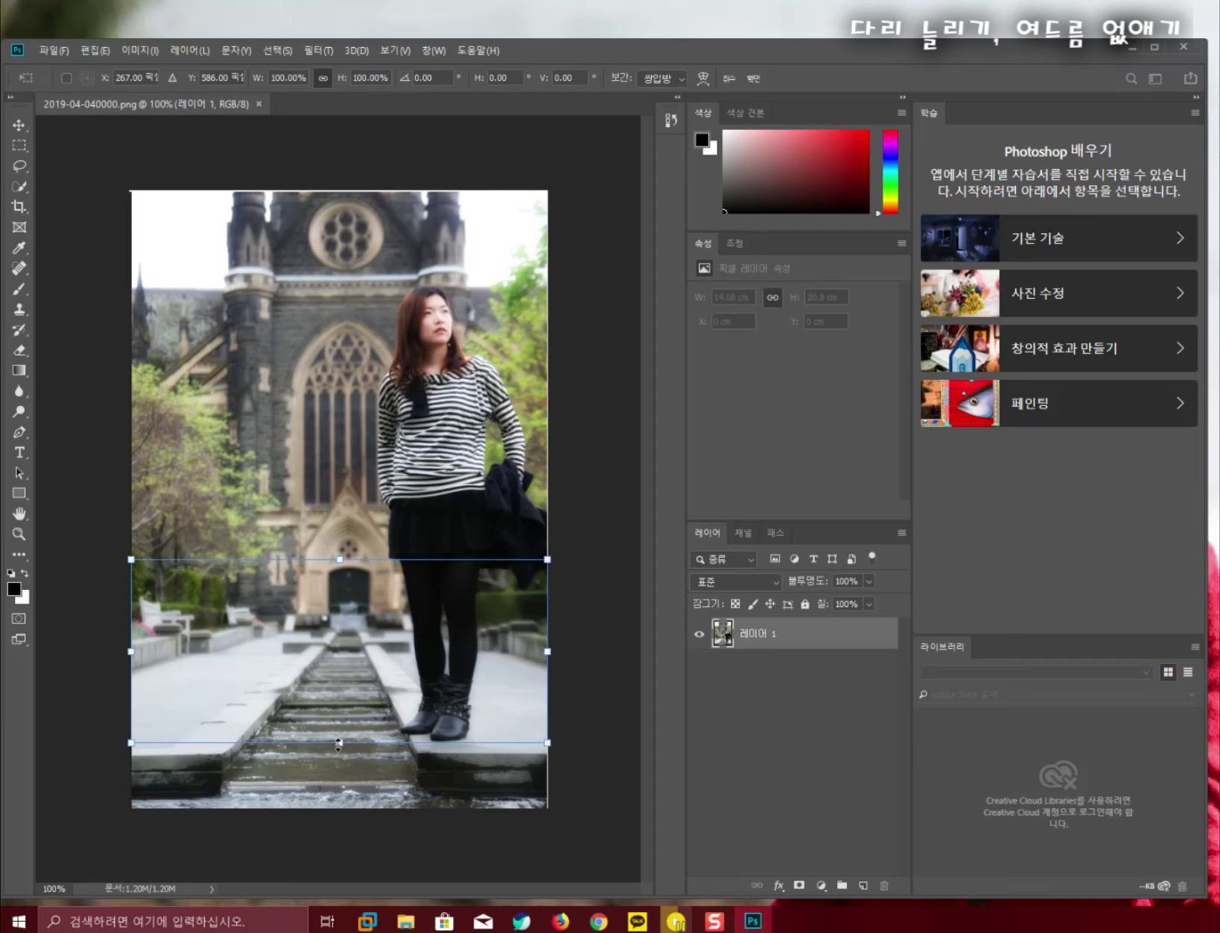
drag(339, 744, 347, 826)
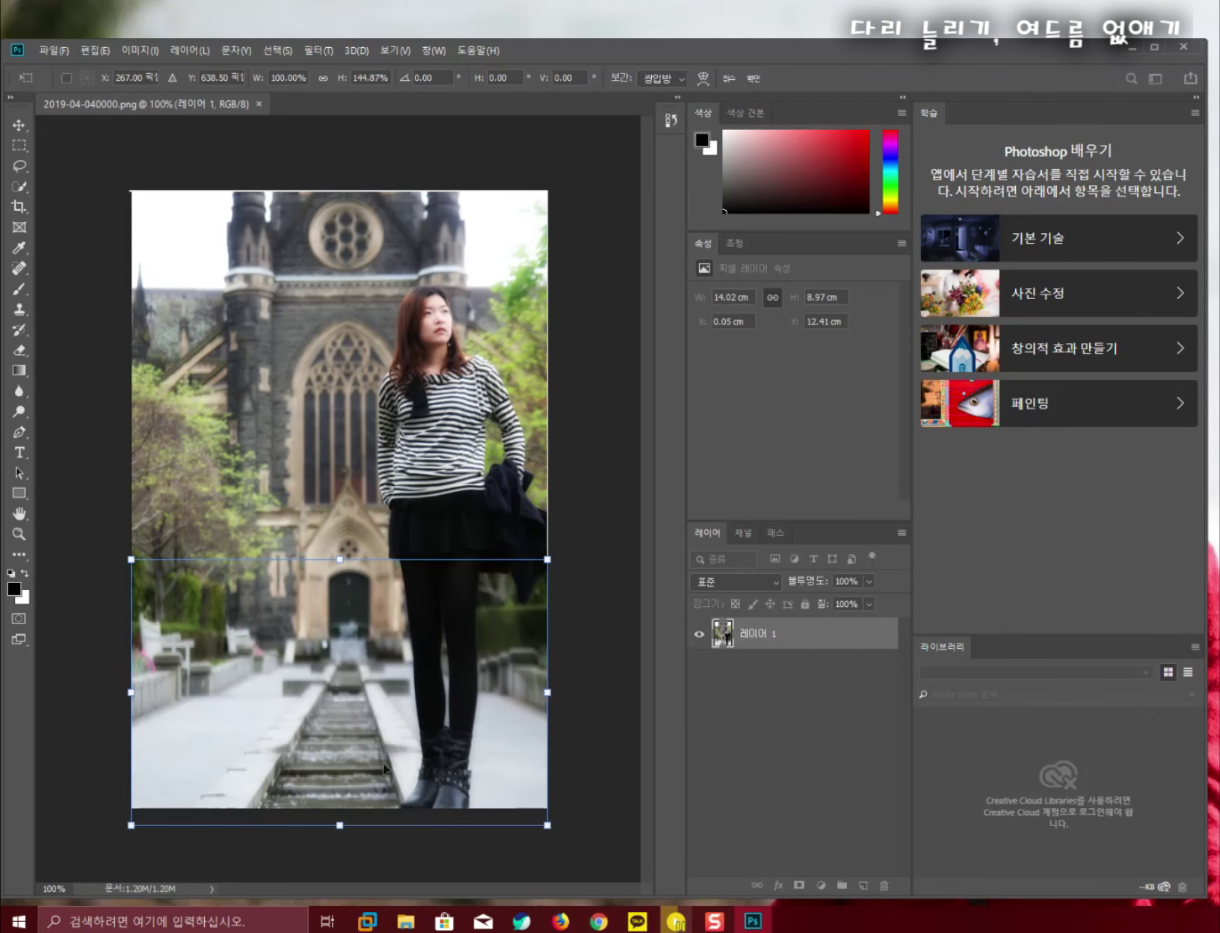
key(Return)
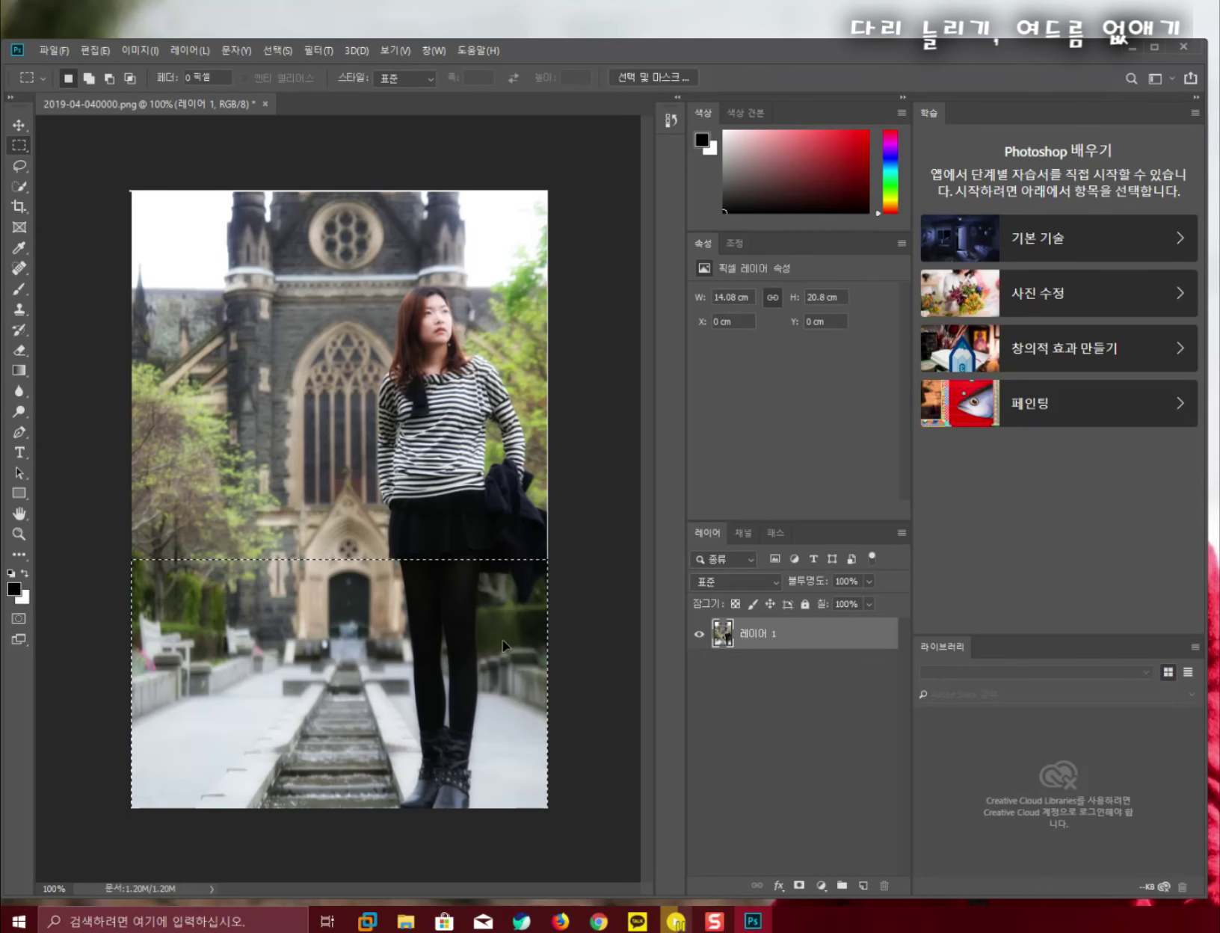
key(ctrl+d)
key(ctrl+z)
key(ctrl+z)
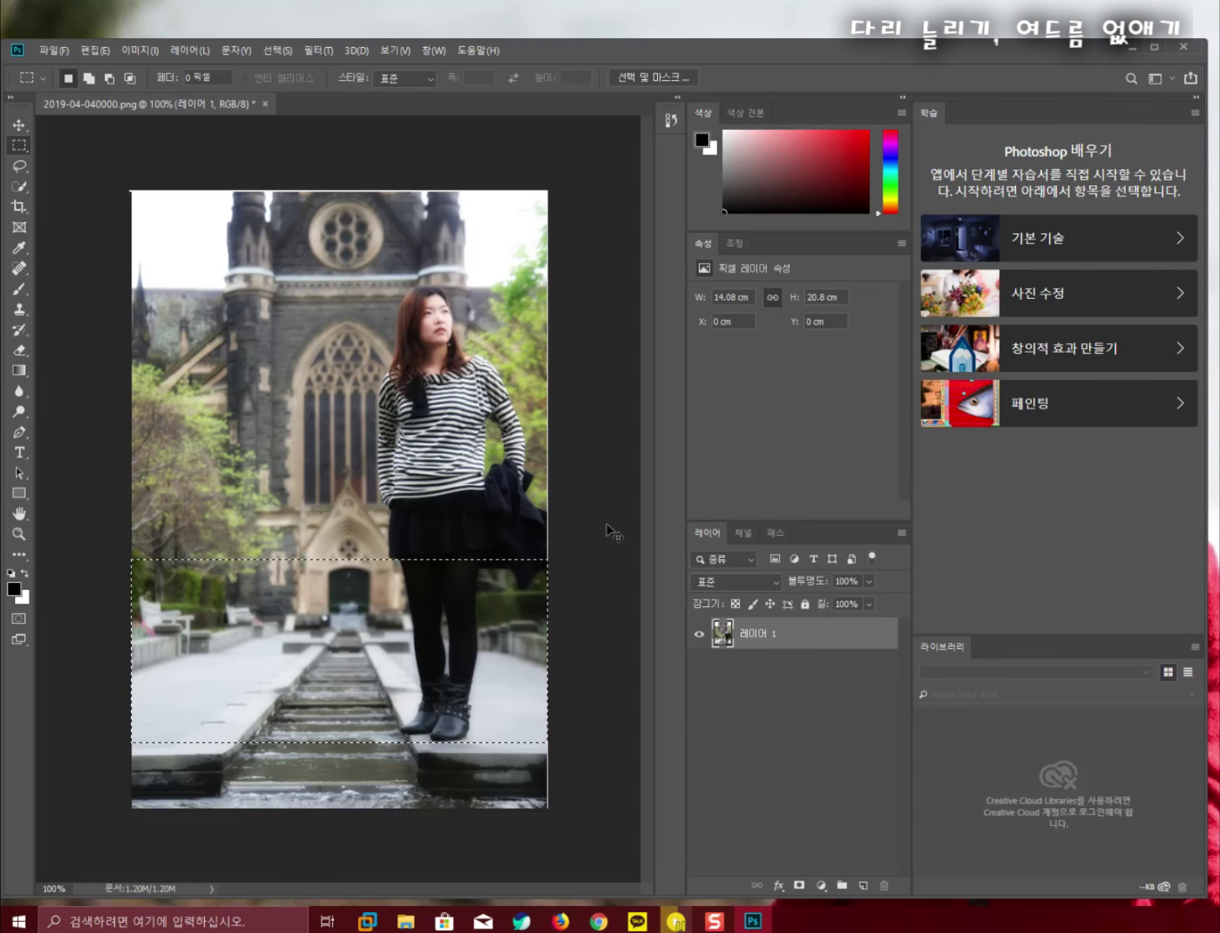
Clear the selection and marquee a new full-width band from just below the skirt hem to below the boots
key(ctrl+d)
key(ctrl+t)
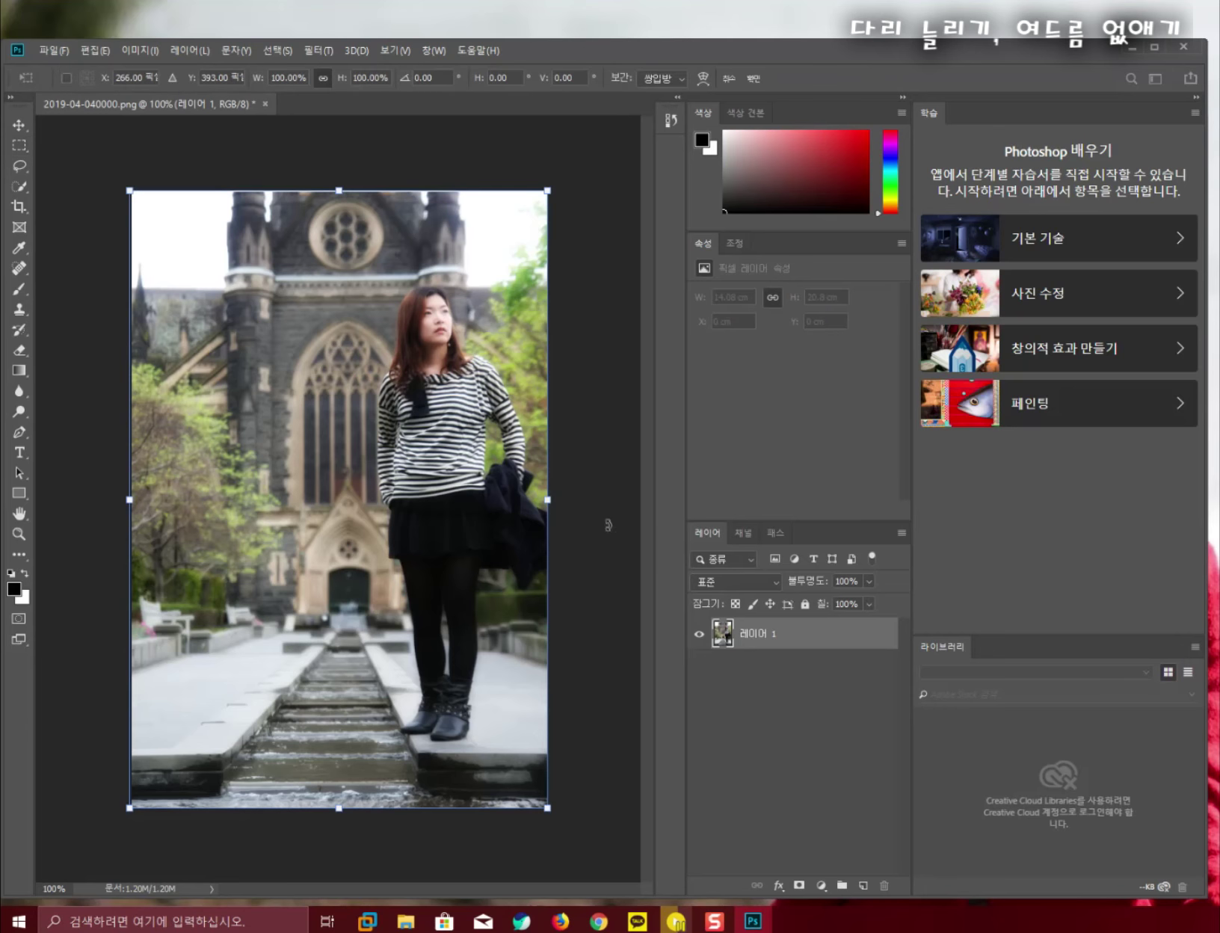
key(m)
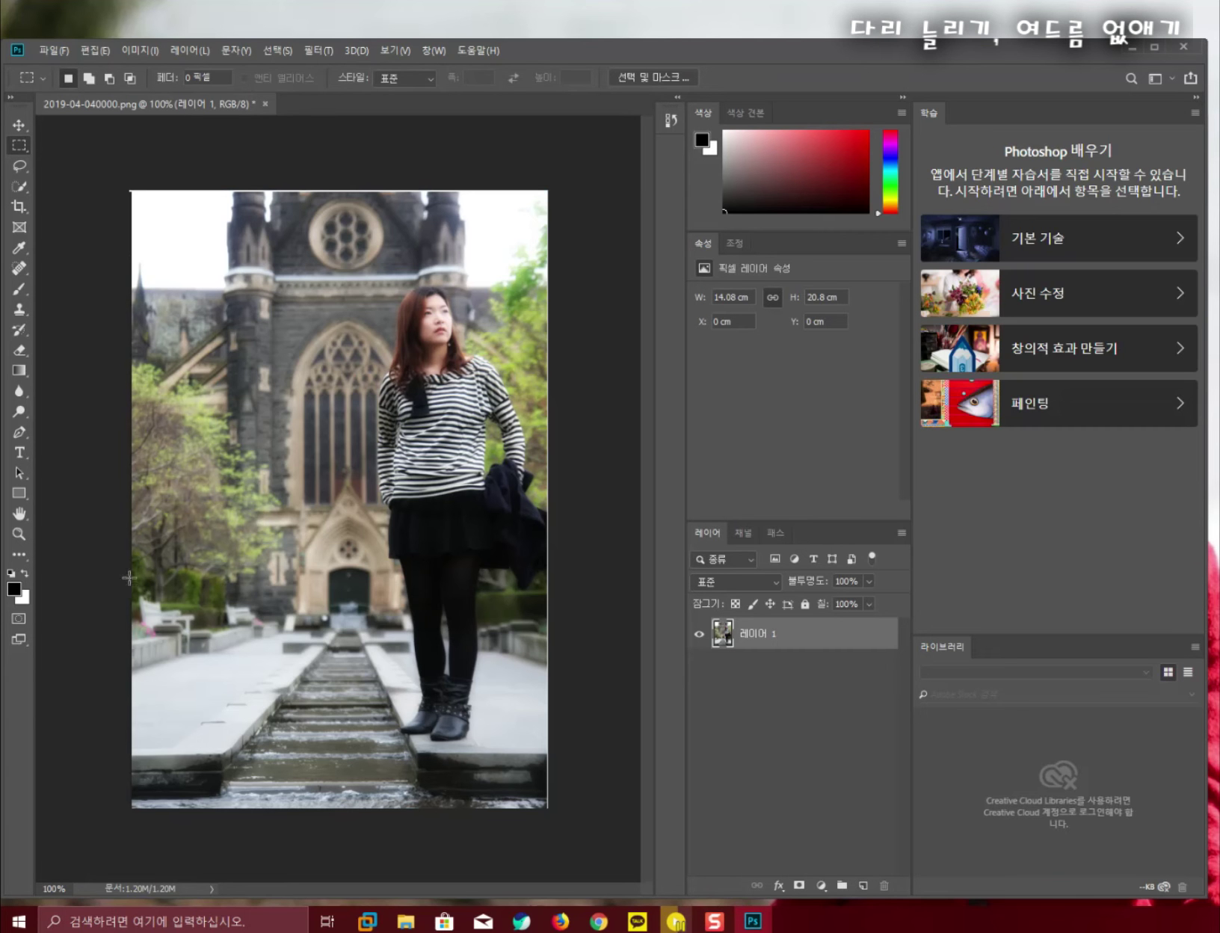
drag(131, 564, 555, 745)
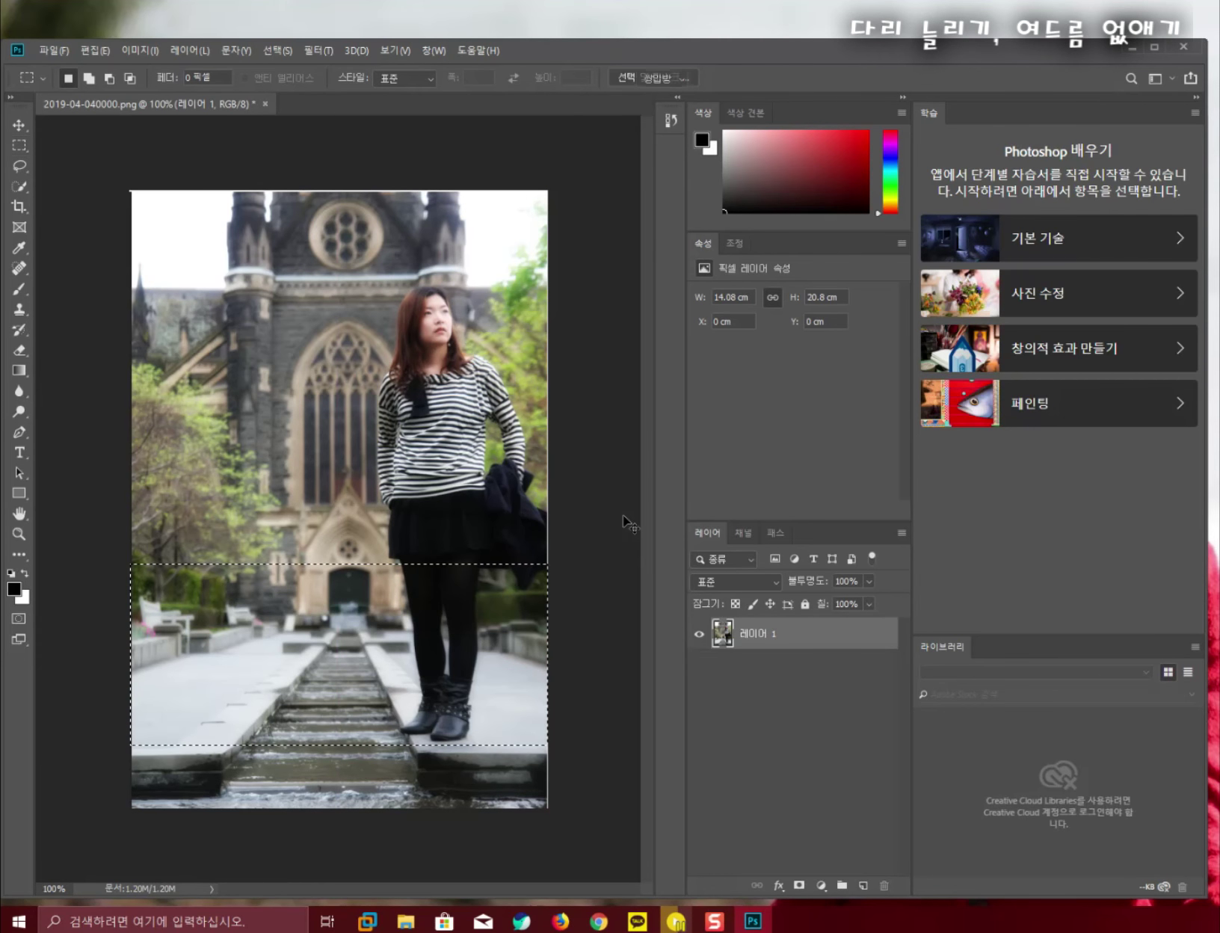
Stretch the selected leg band downward to about 148% height with Free Transform, then undo the stretch and clear the selection
key(ctrl+t)
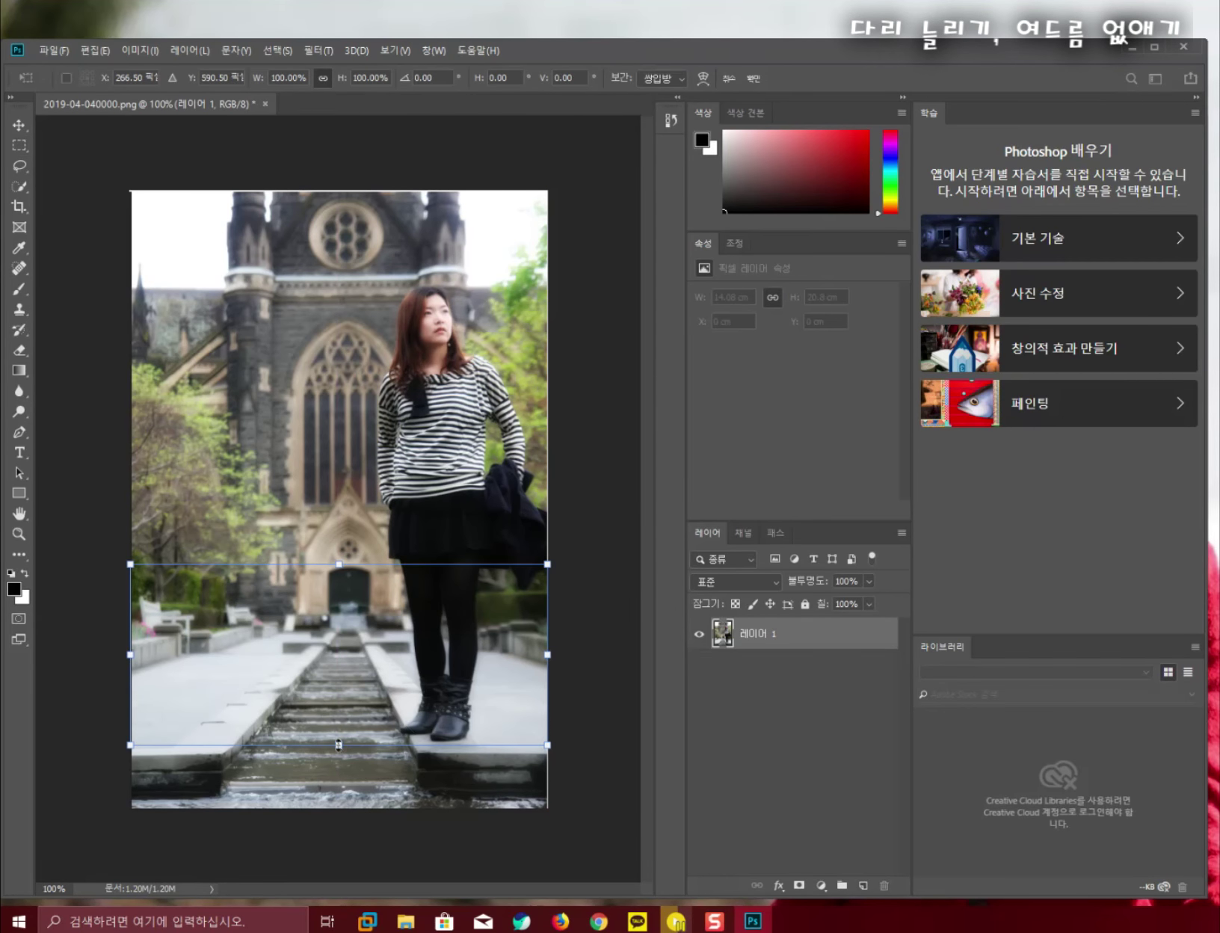
drag(338, 745, 332, 830)
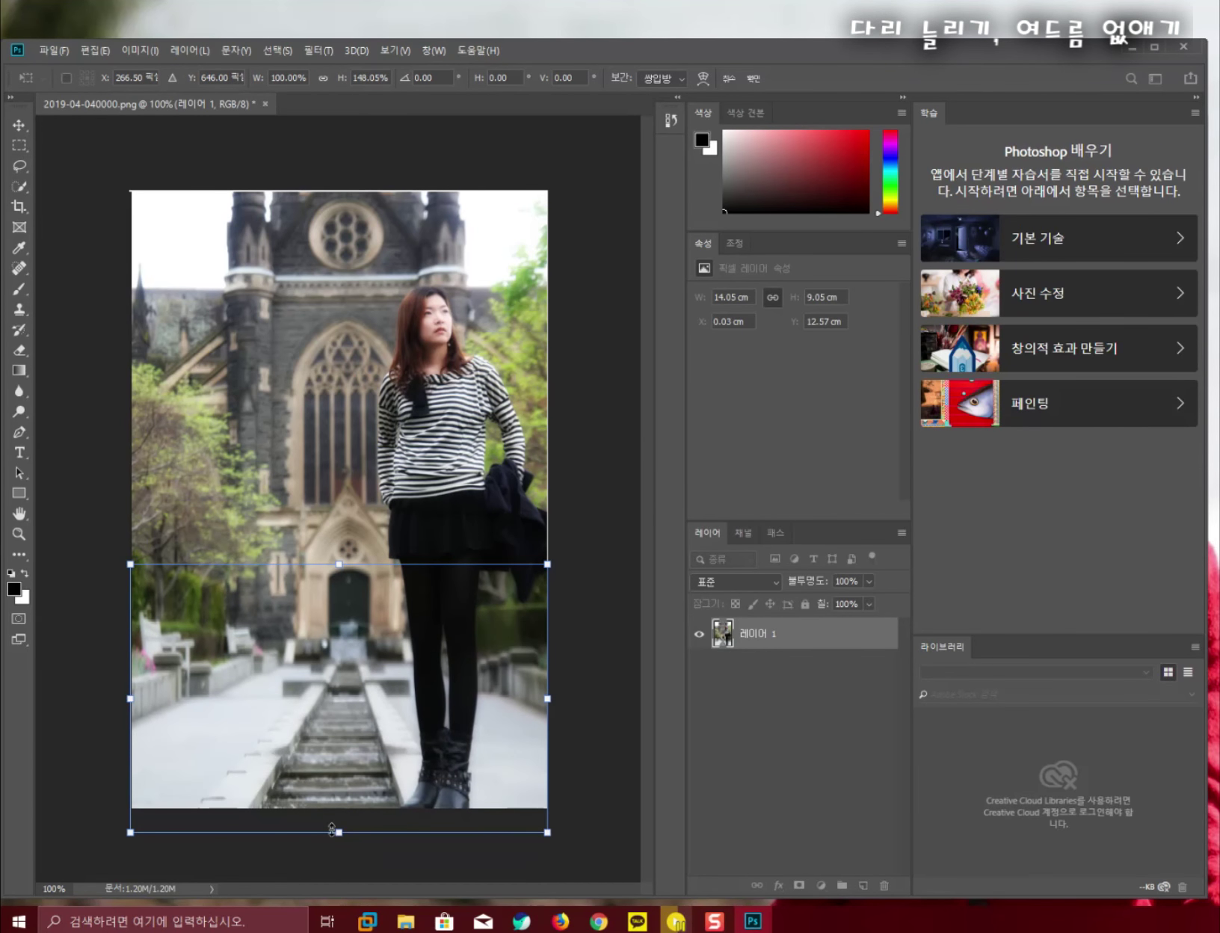
key(Return)
key(ctrl+d)
key(ctrl+shift+d)
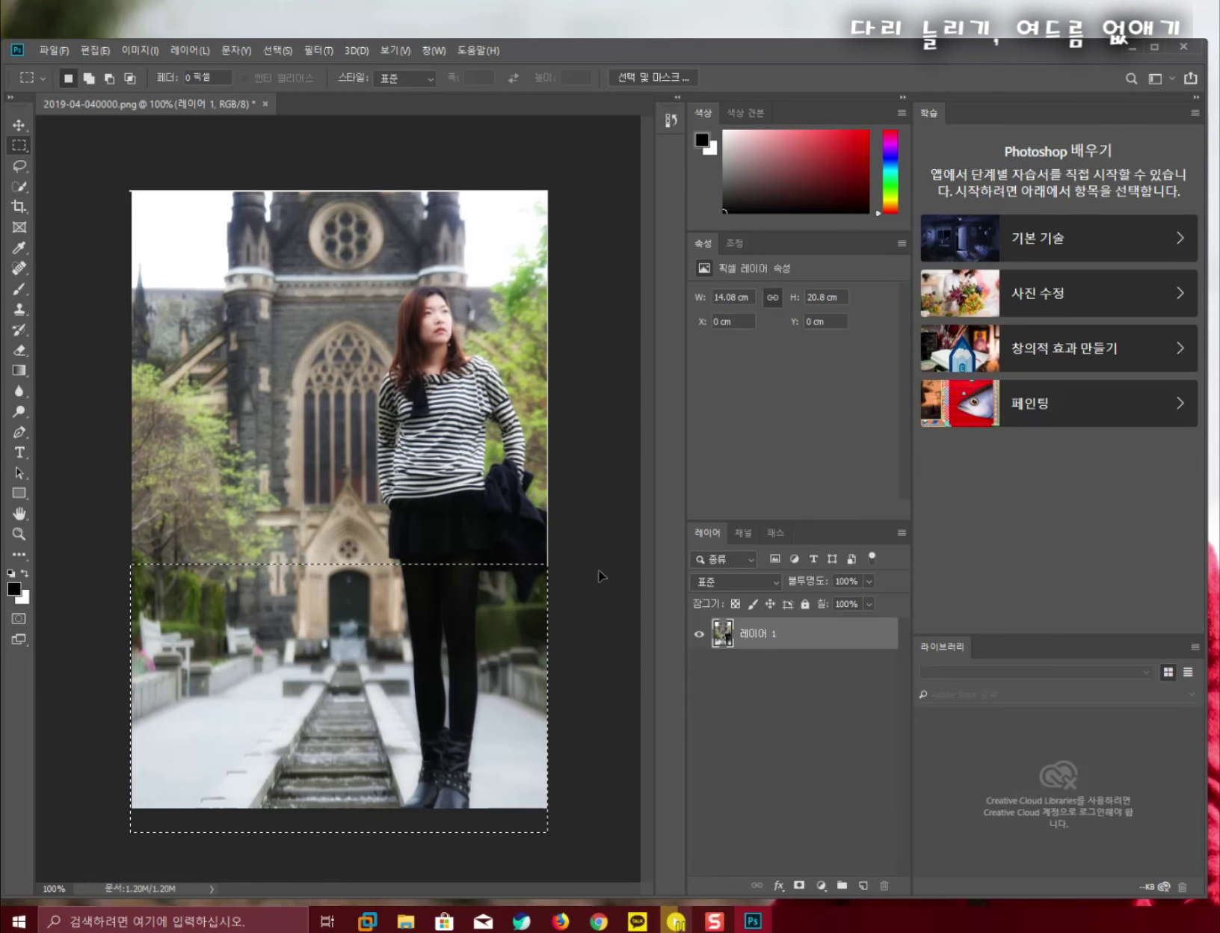
key(ctrl+z)
key(ctrl+d)
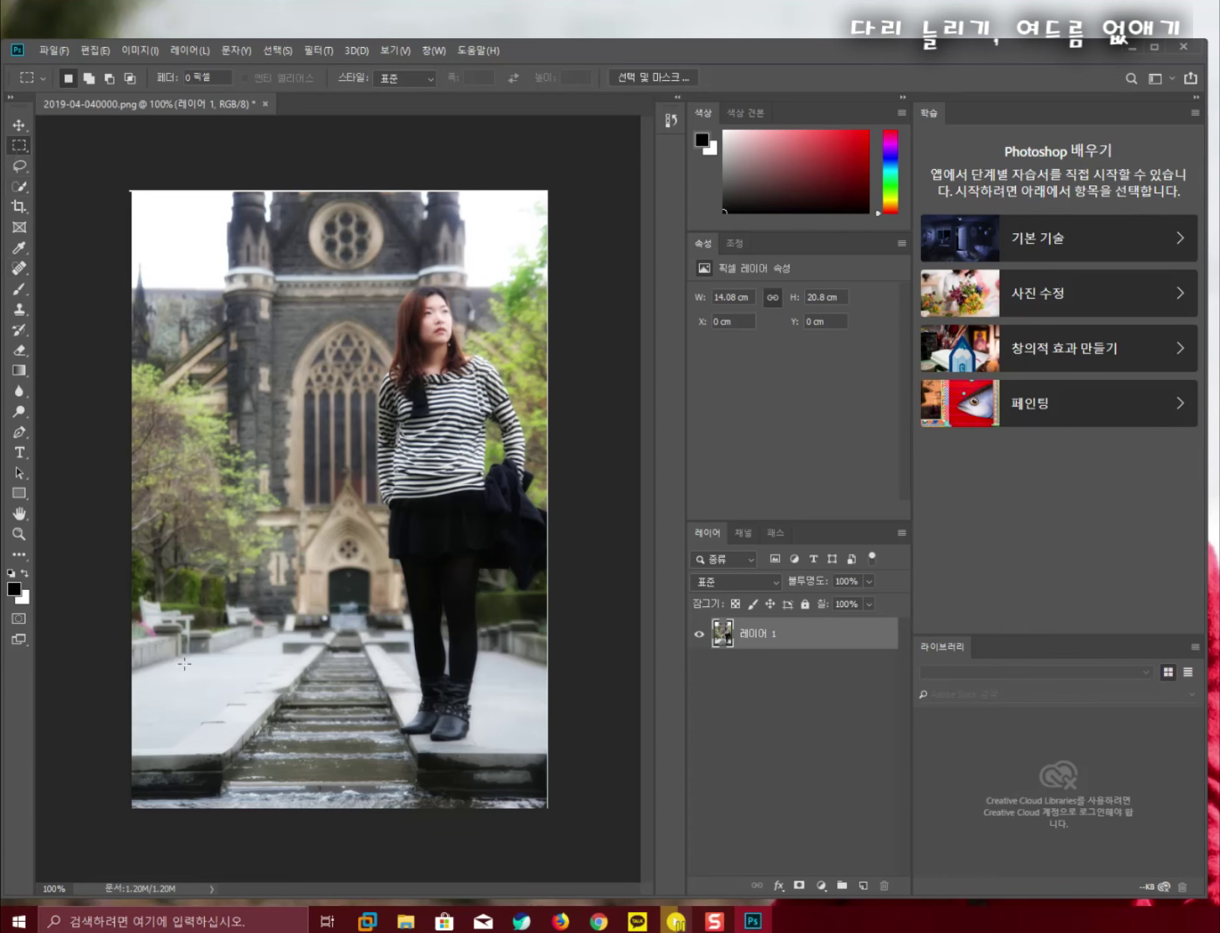
Marquee a full-width band from the upper thighs to below the boots, try stretching it just past the photo's lower edge, and revert it
drag(132, 573, 554, 744)
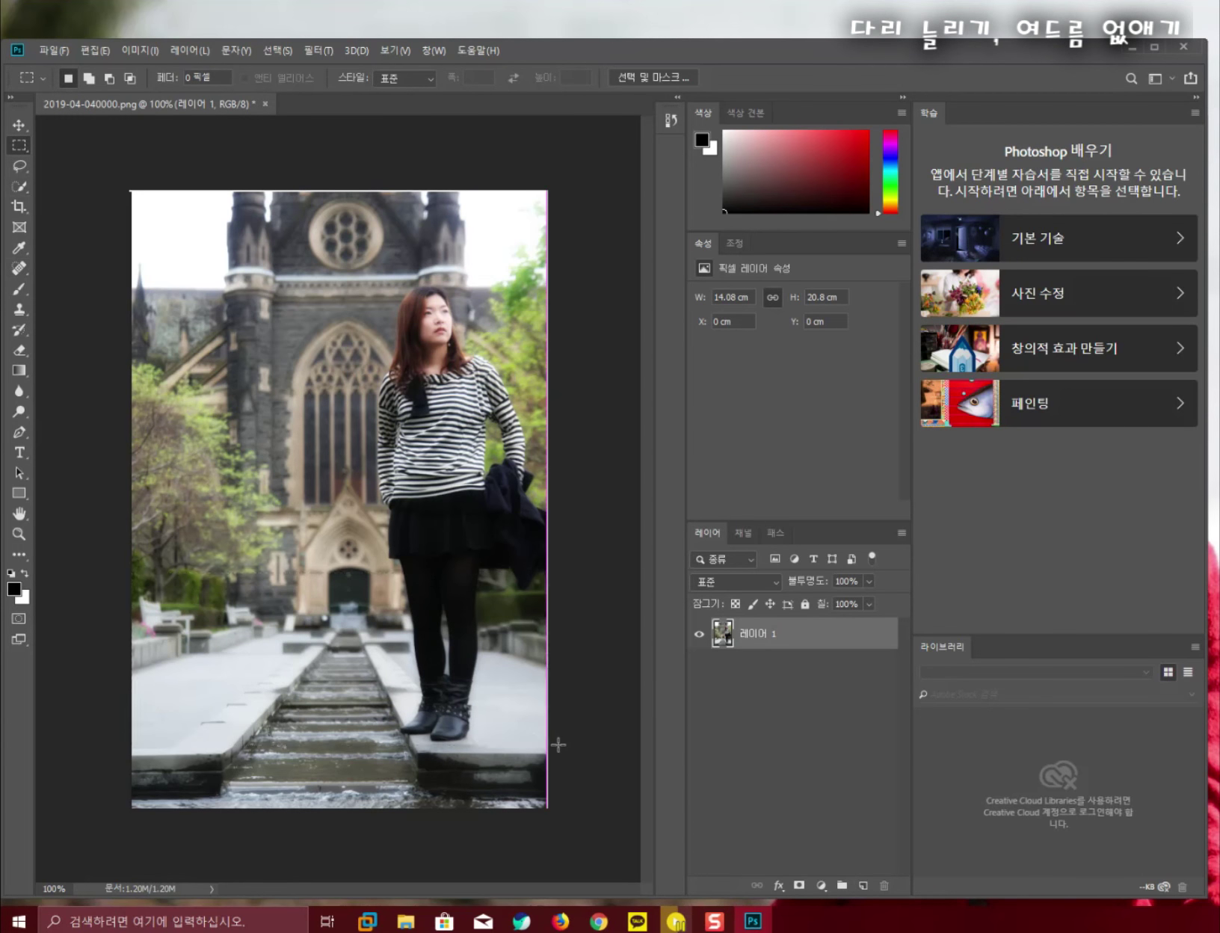
key(ctrl+t)
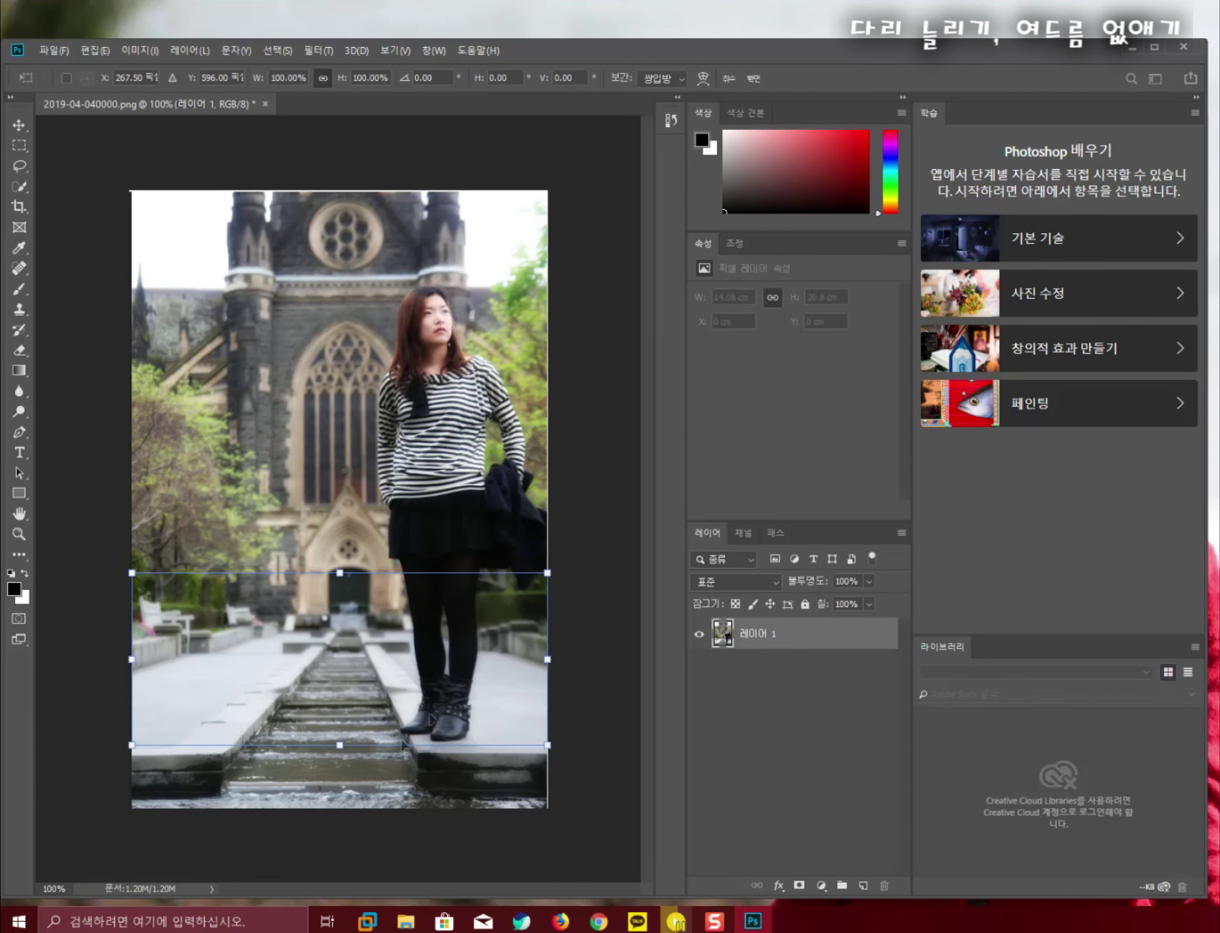
drag(340, 744, 352, 814)
key(Return)
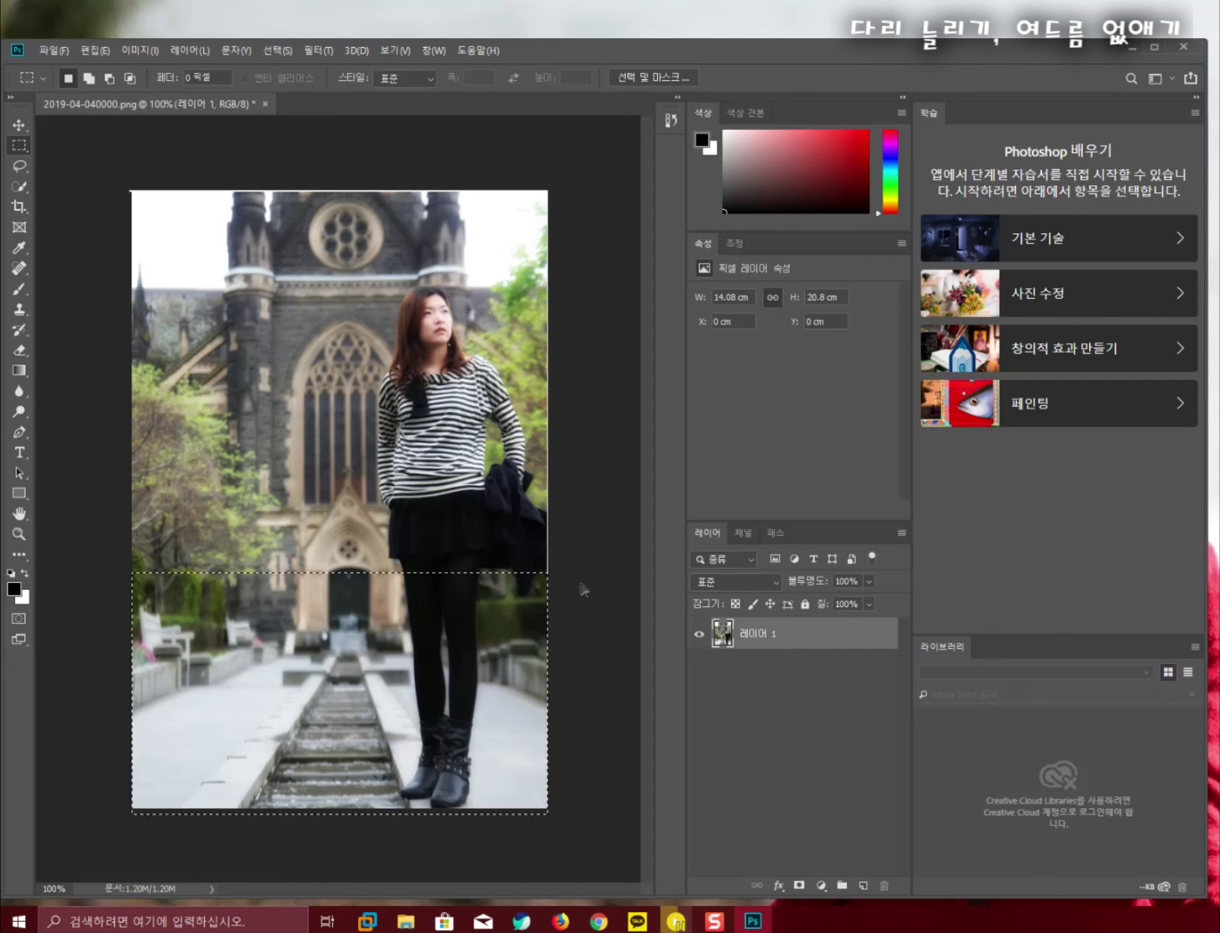
key(ctrl+z)
key(ctrl+d)
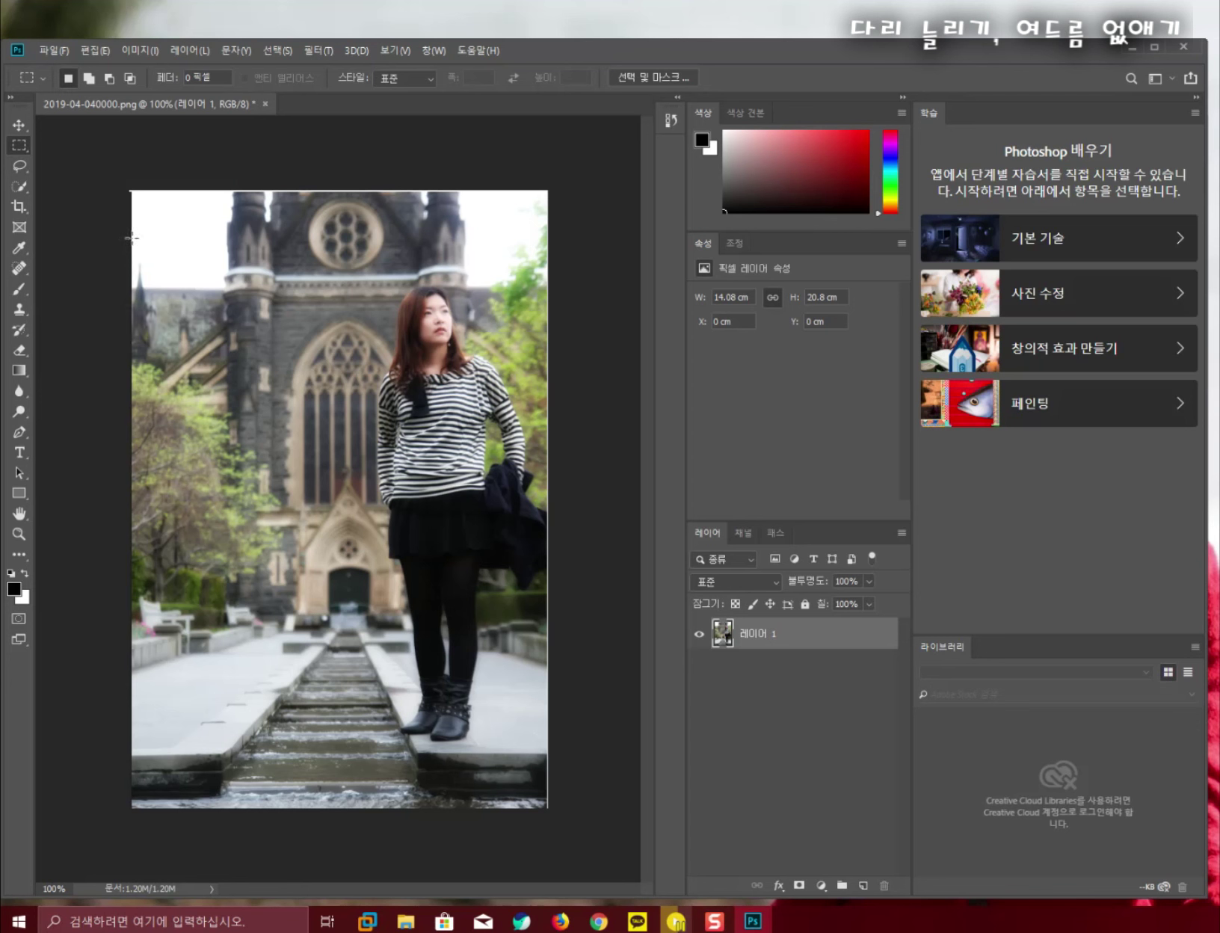
Marquee a full-width band of the photo from just above the woman's head down to her waist
drag(131, 238, 554, 499)
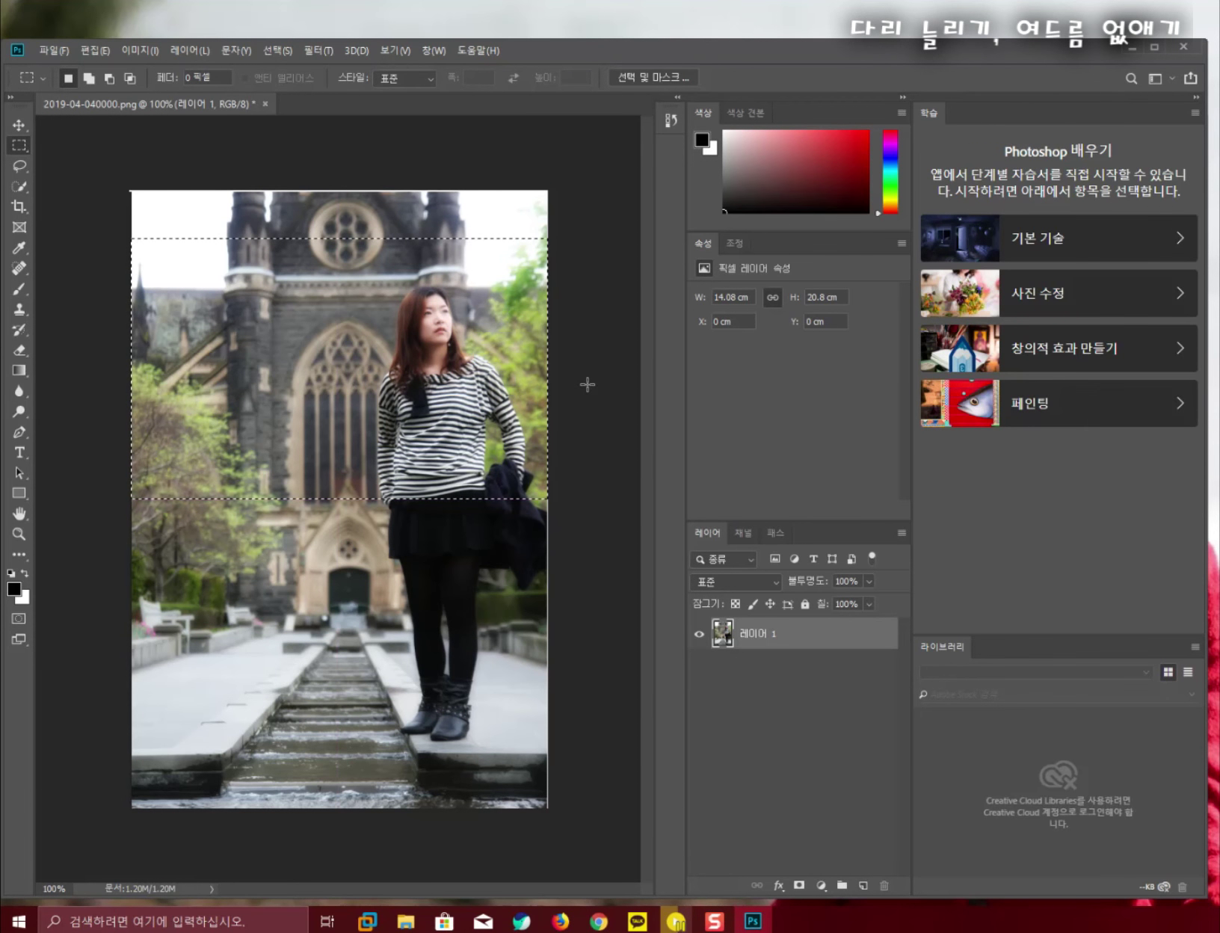
click(576, 309)
drag(131, 258, 551, 496)
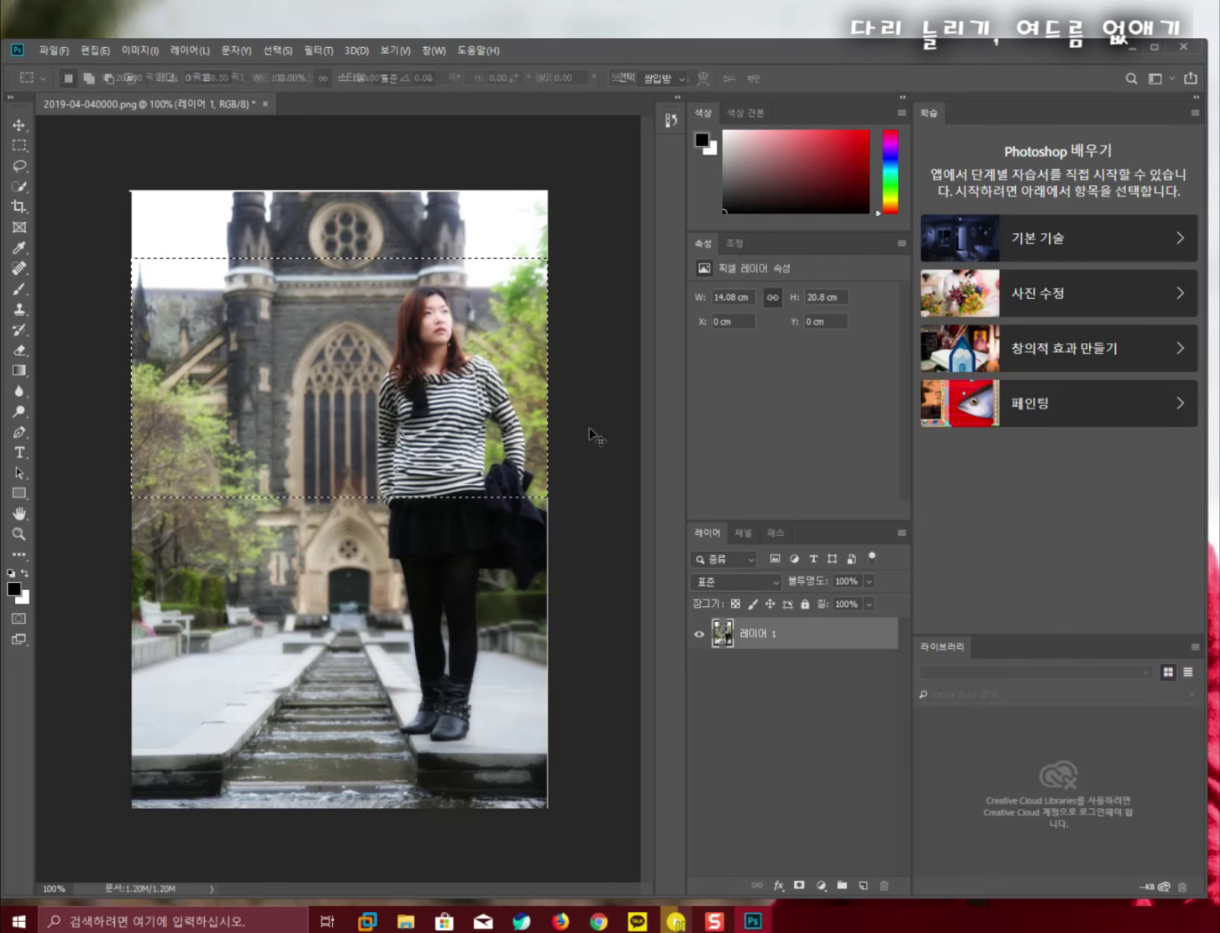
Stretch the selected upper-body band upward to about 143% height with Free Transform, and undo the stretch
key(ctrl+t)
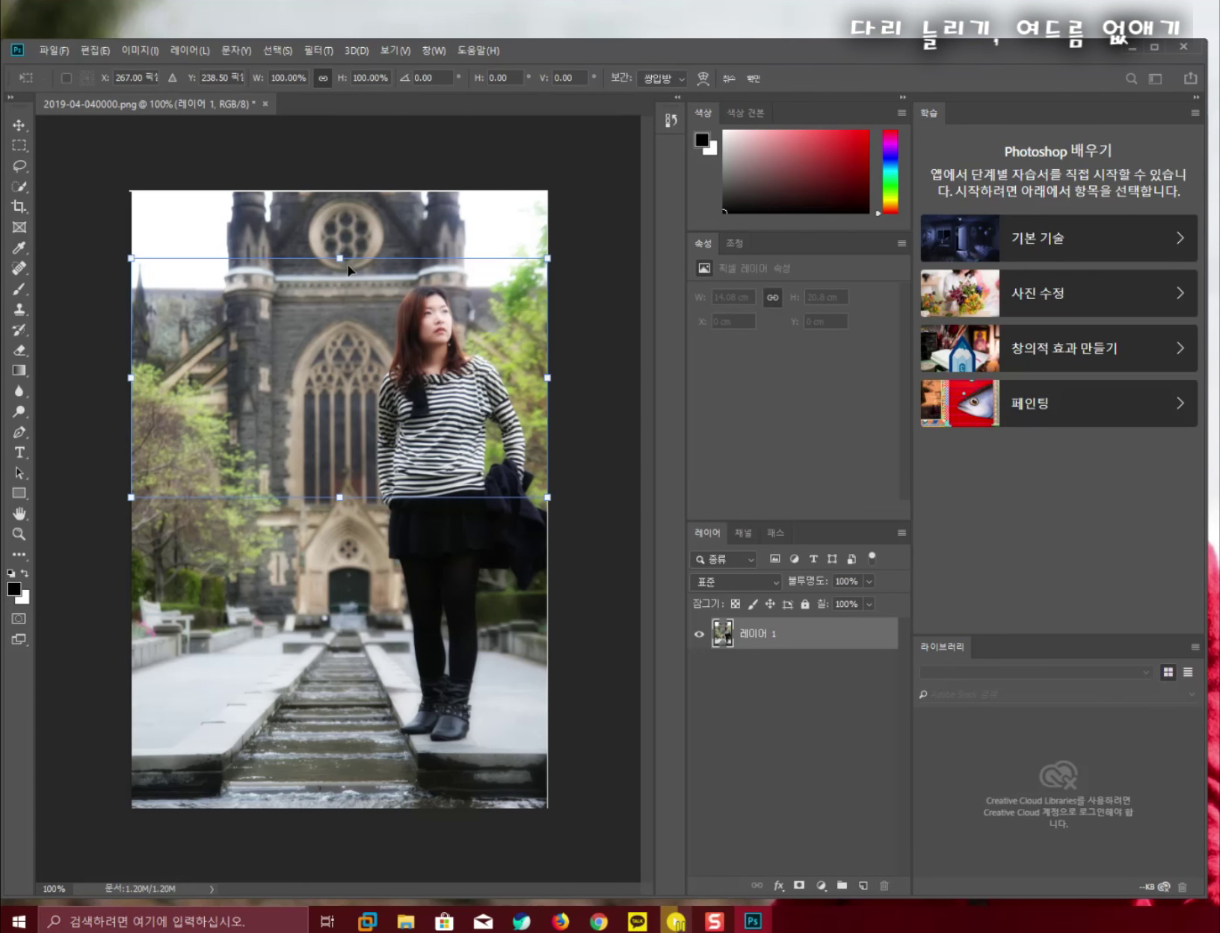
drag(340, 259, 357, 154)
key(Return)
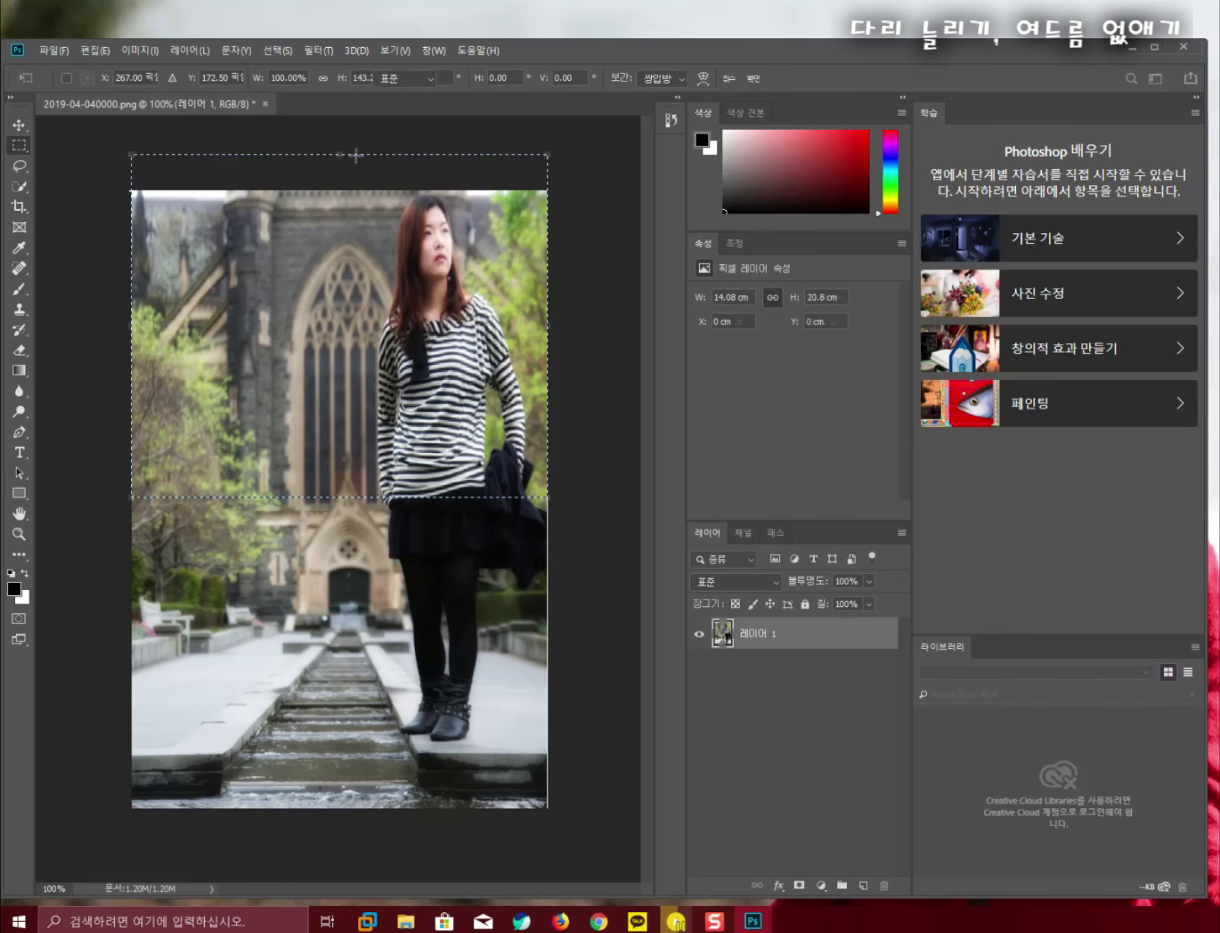
click(601, 341)
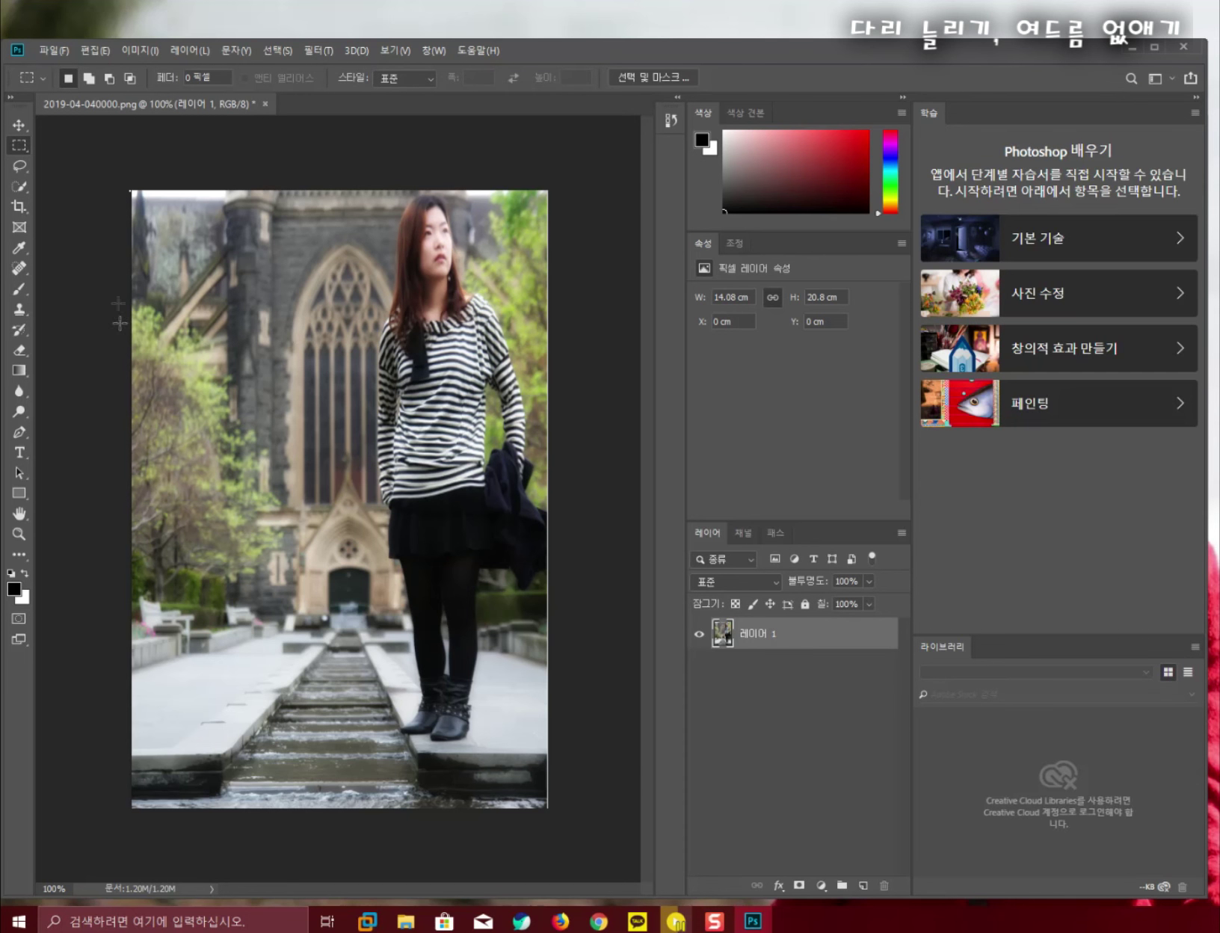
key(ctrl+z)
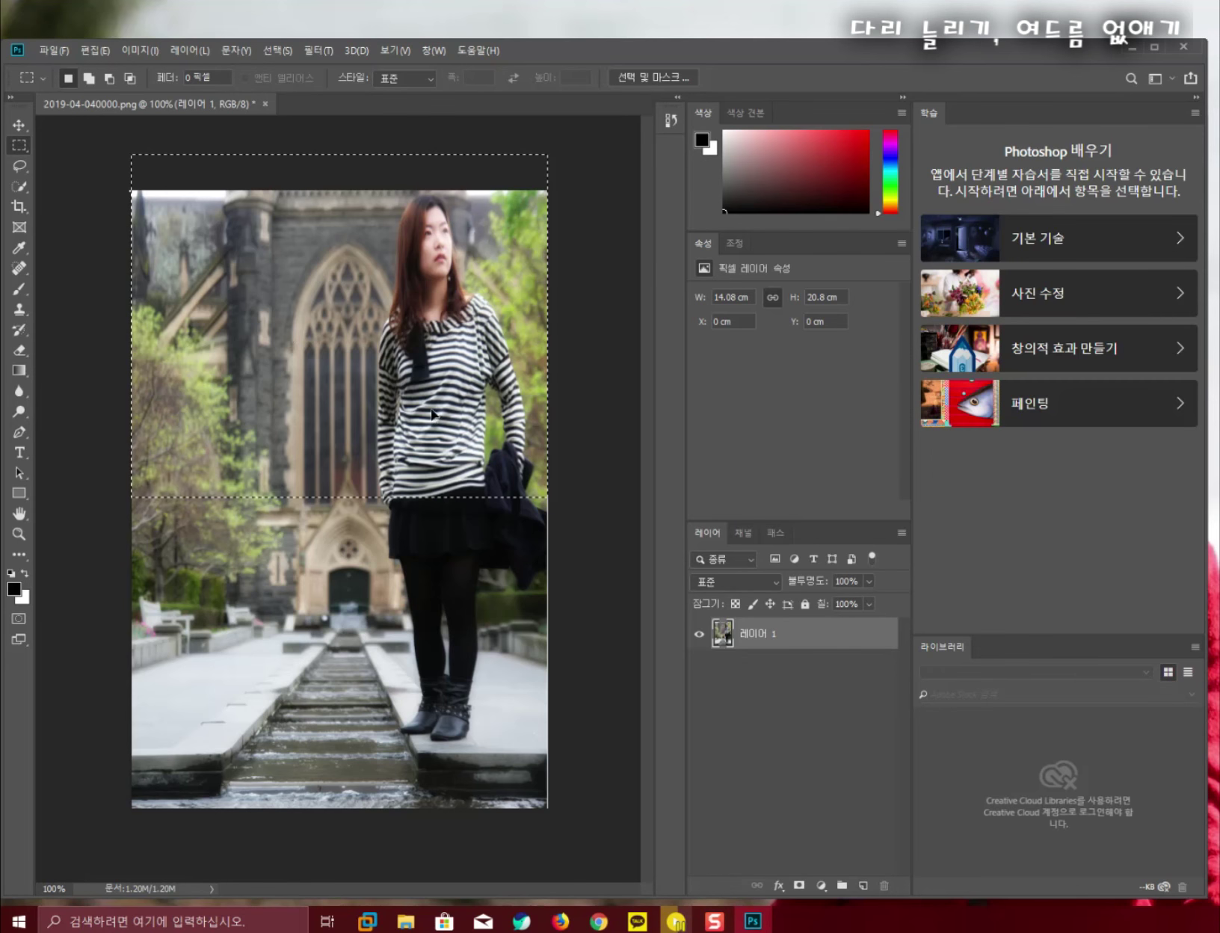
key(ctrl+z)
click(611, 511)
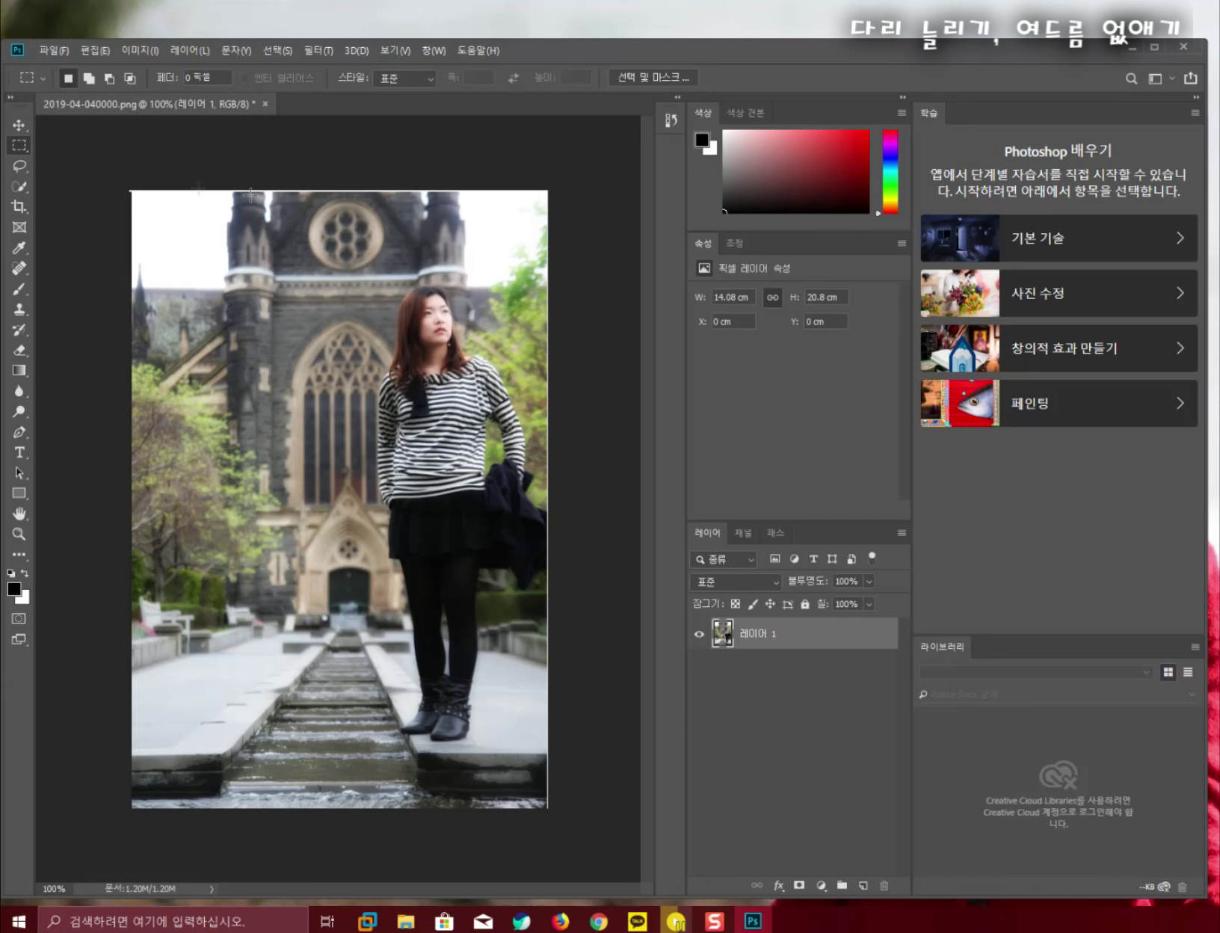
Marquee a full-height strip over the church's left tower, try widening it to about 157% toward the photo's left edge, and undo it
drag(314, 192, 197, 861)
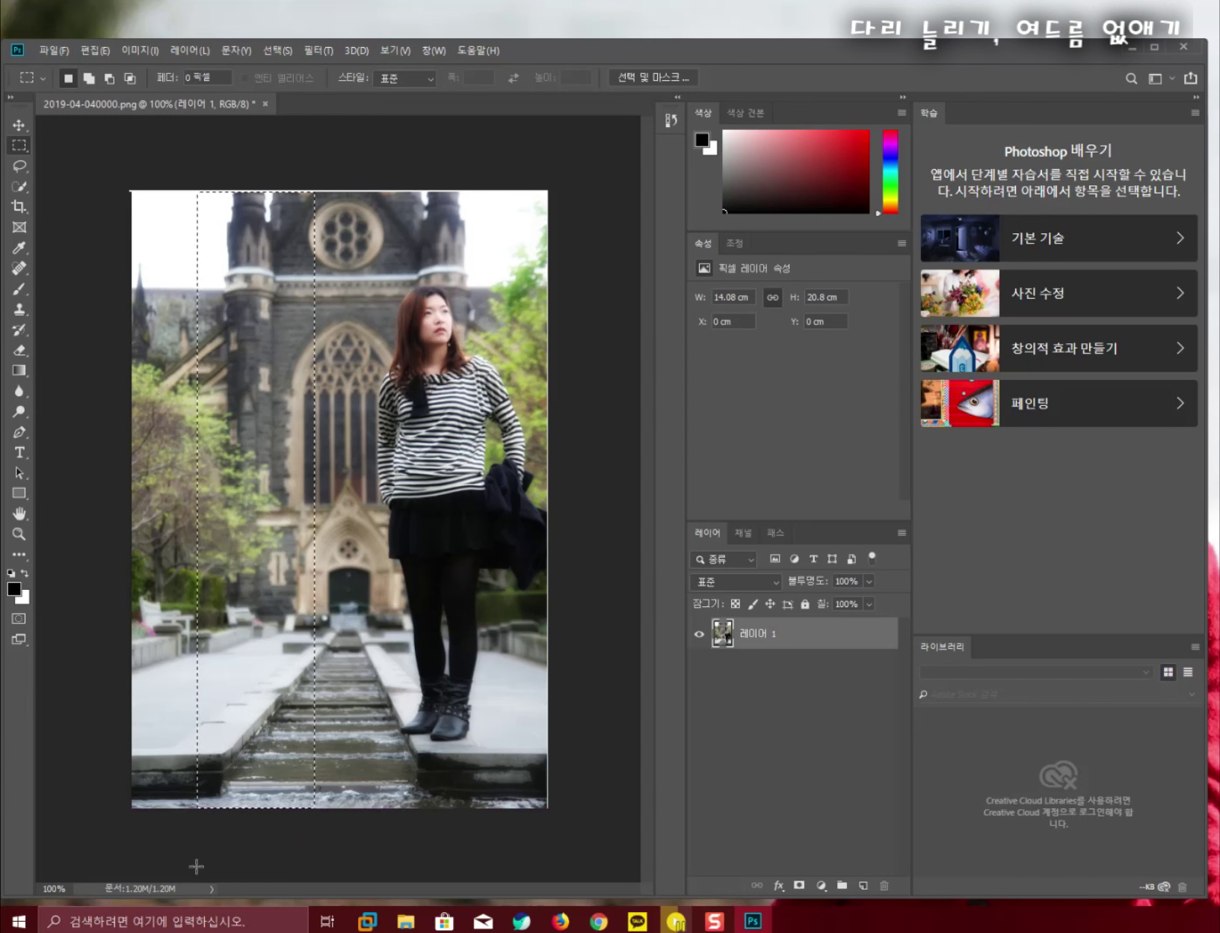
key(ctrl+t)
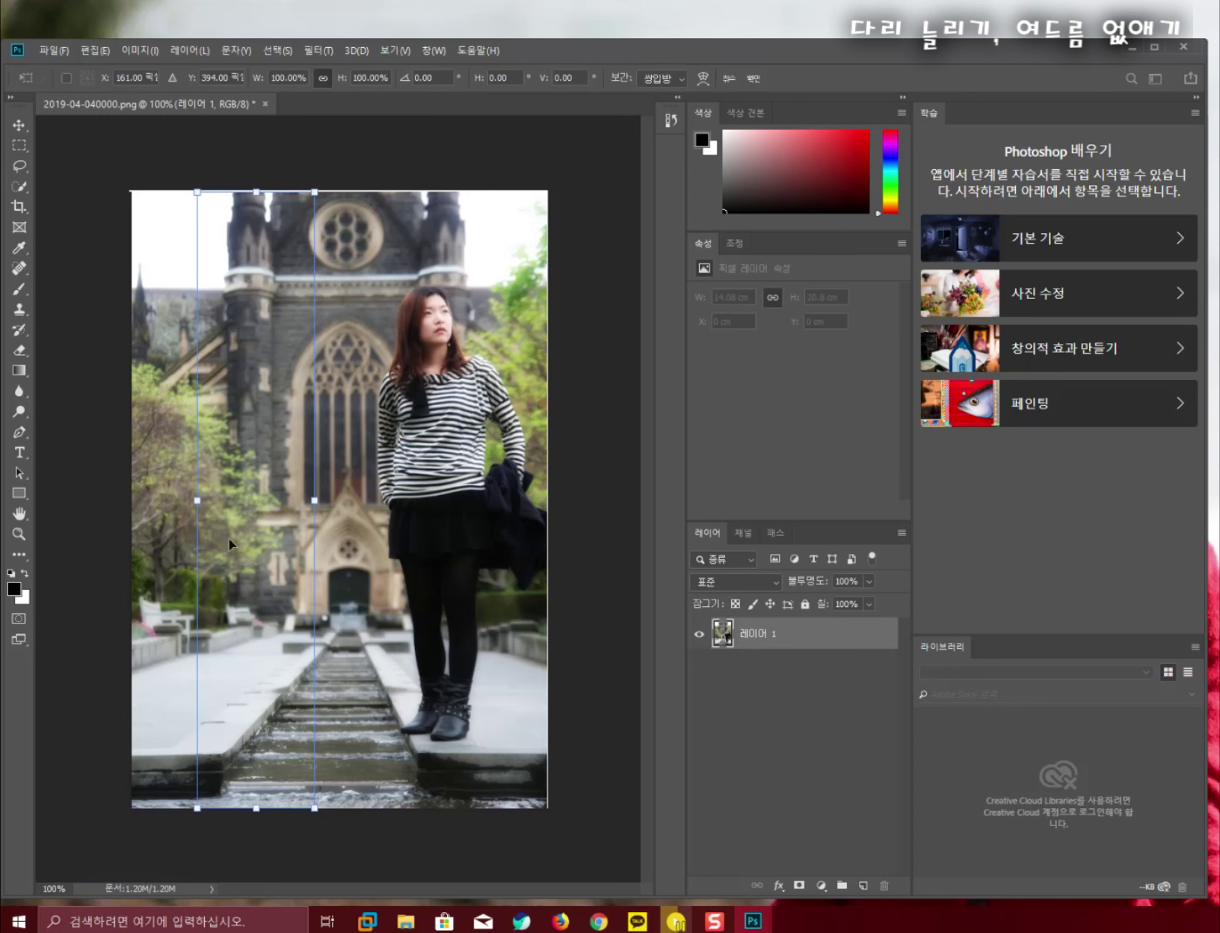
drag(196, 499, 129, 500)
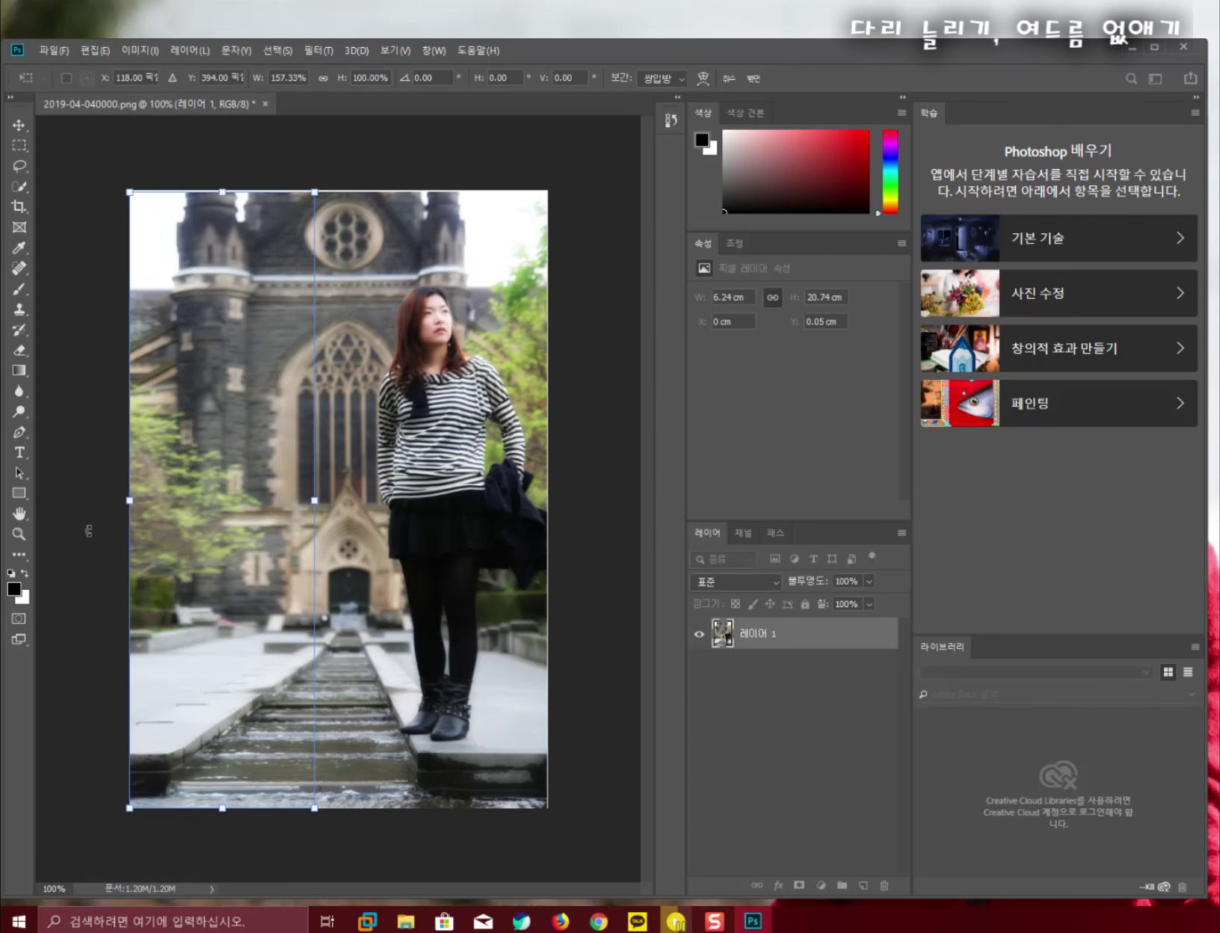
key(Return)
key(m)
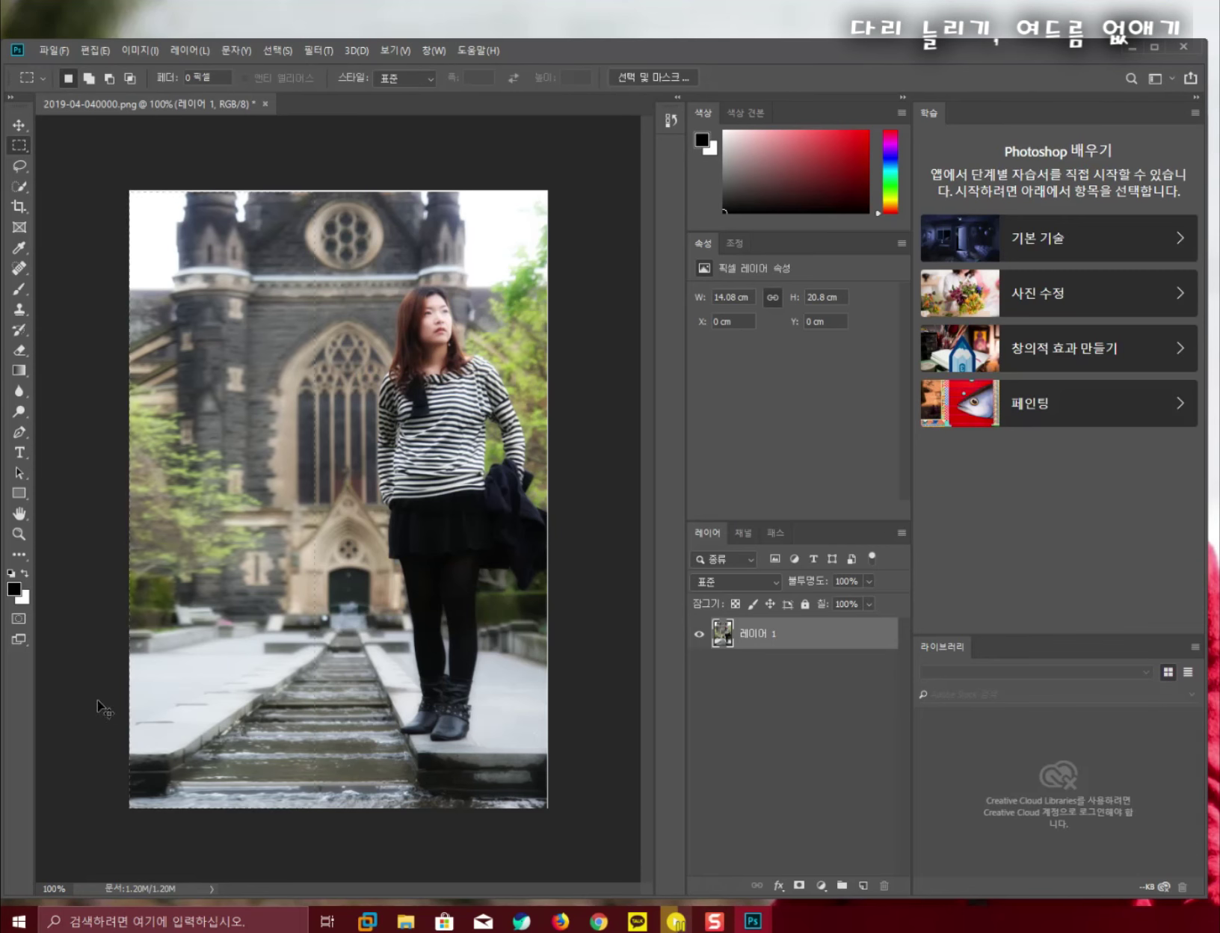
key(ctrl+z)
click(157, 596)
Marquee a narrower full-height strip over the left tower, try widening it to about 169% toward the photo's left edge, and undo it
drag(293, 193, 196, 879)
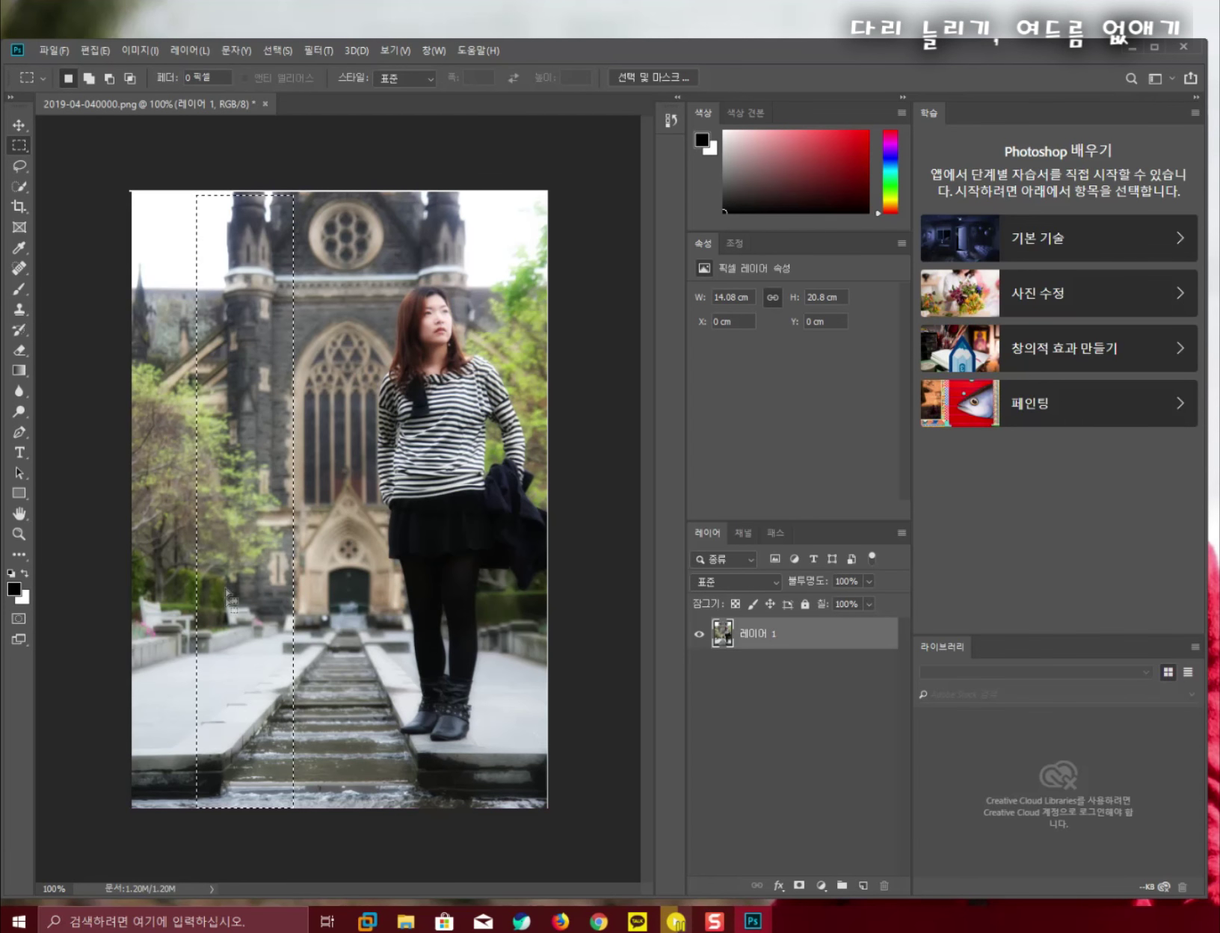
key(ctrl+t)
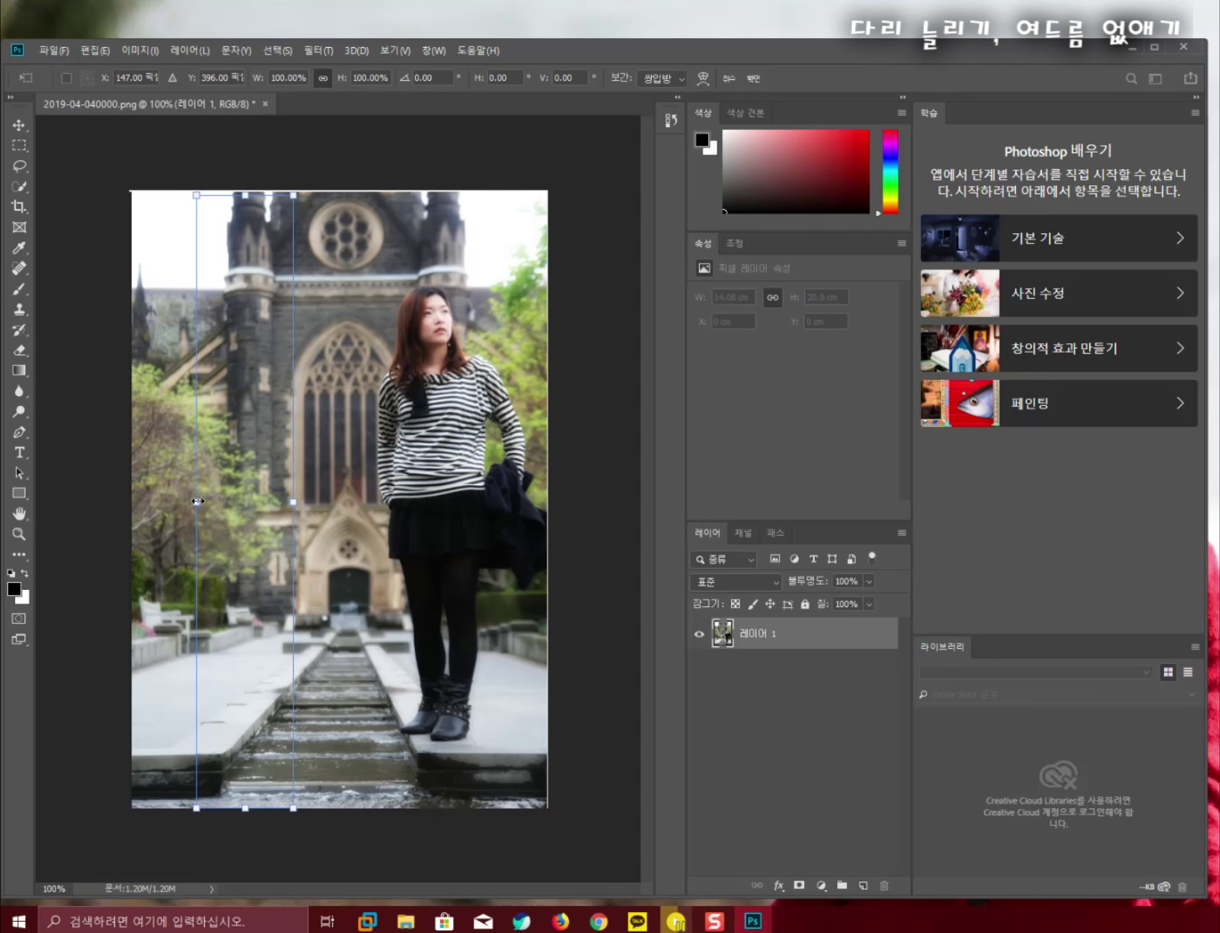
drag(196, 501, 131, 503)
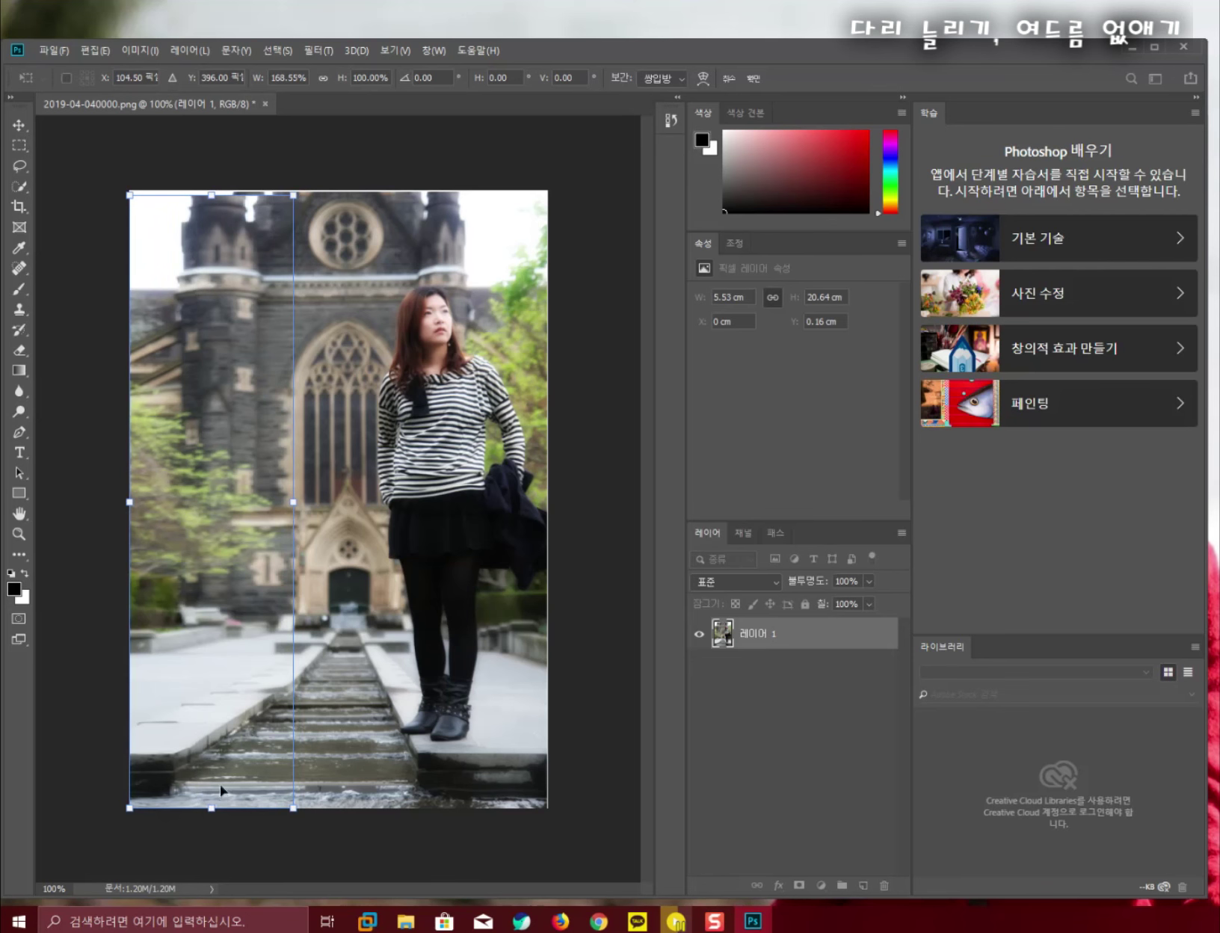
key(Return)
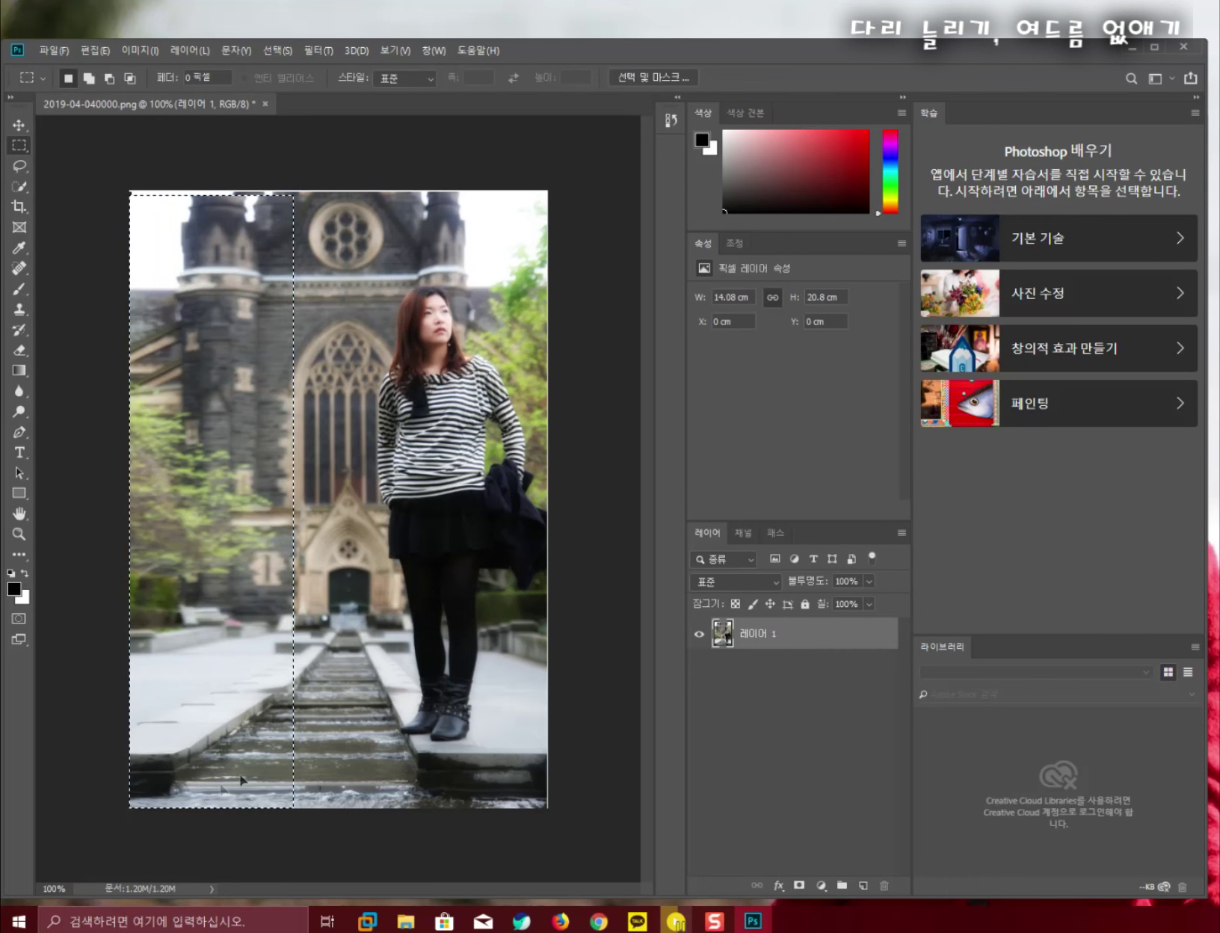
click(612, 519)
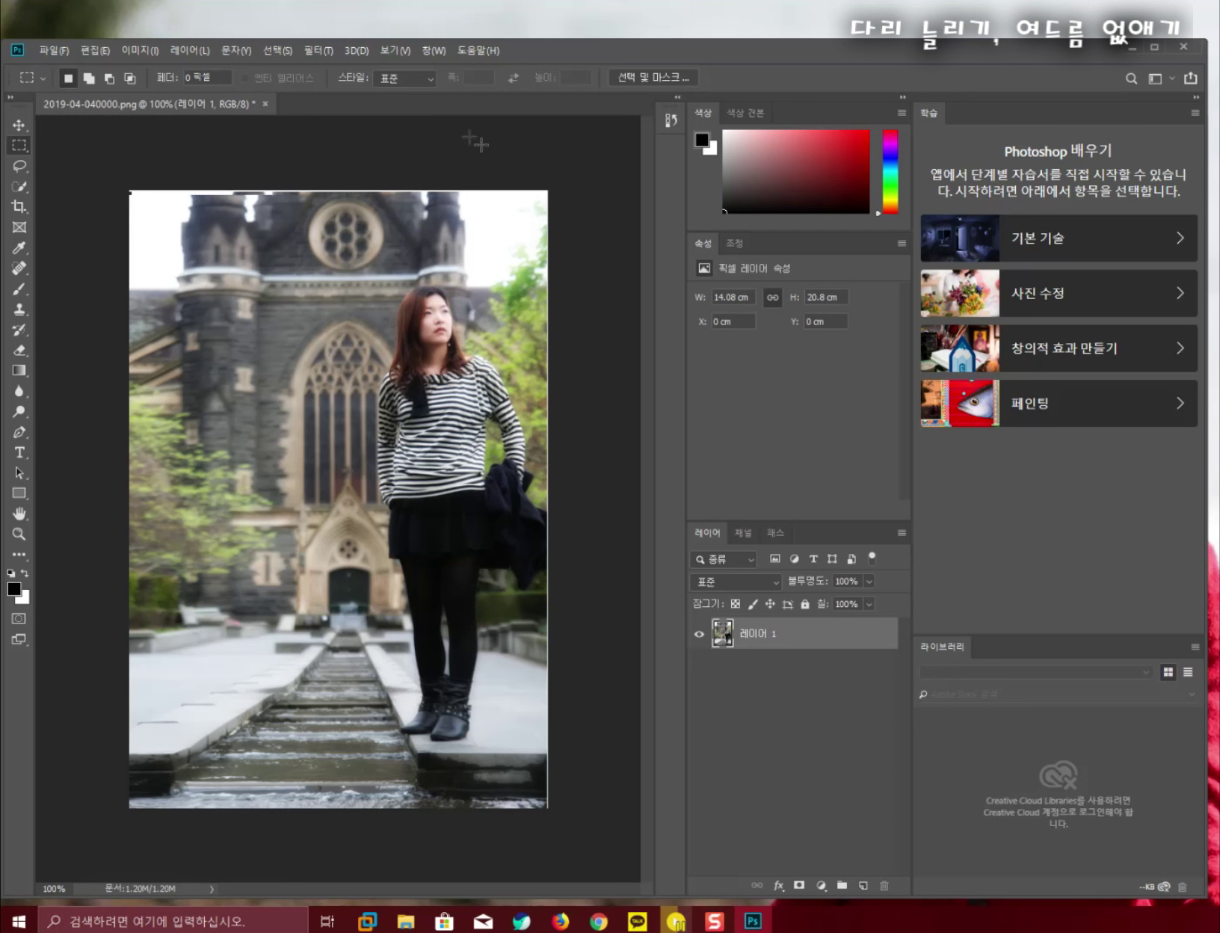
key(ctrl+z)
key(ctrl+z)
key(ctrl+z)
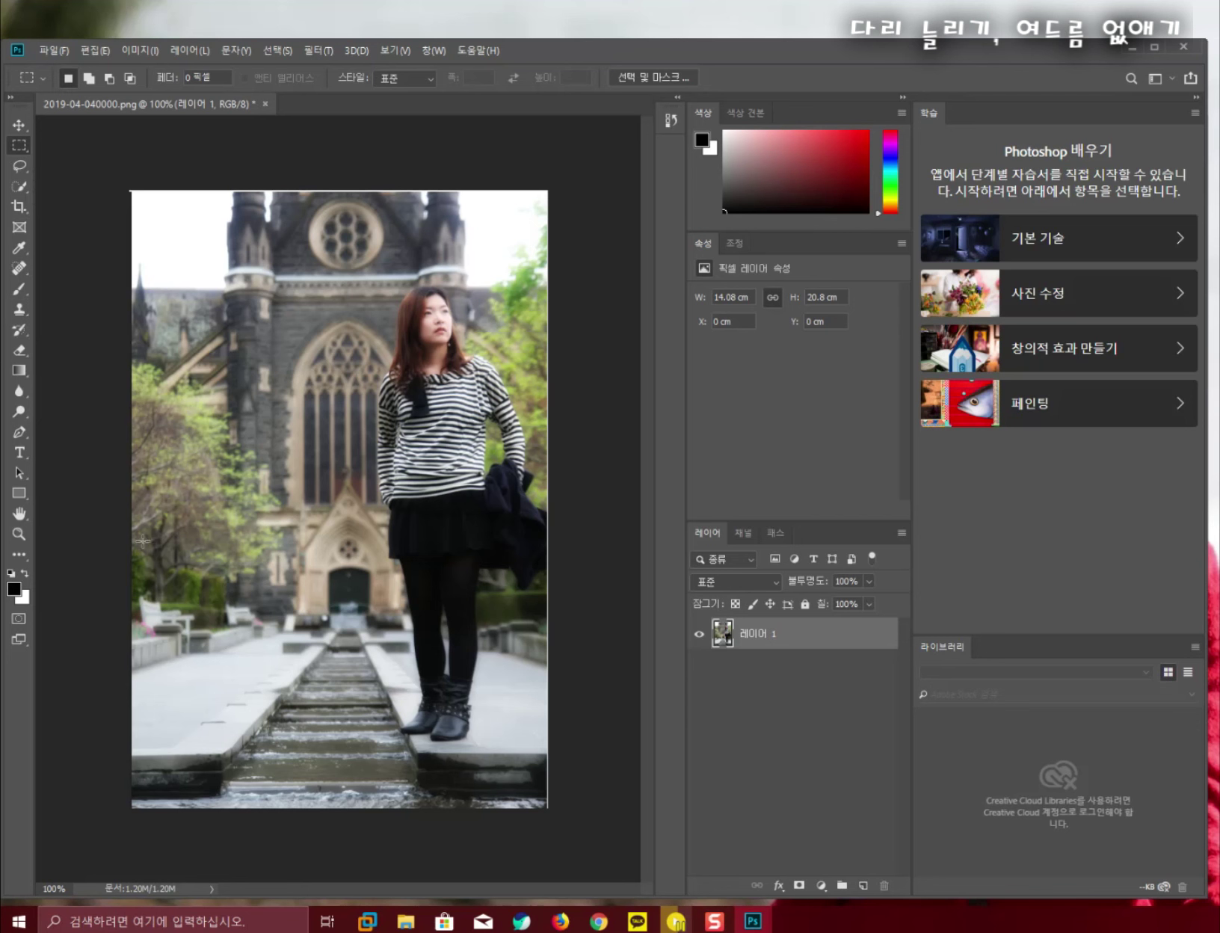
Marquee a full-width band from the skirt hem to the boot soles, stretch it to the photo's lower edge with Free Transform, and deselect
drag(131, 556, 551, 738)
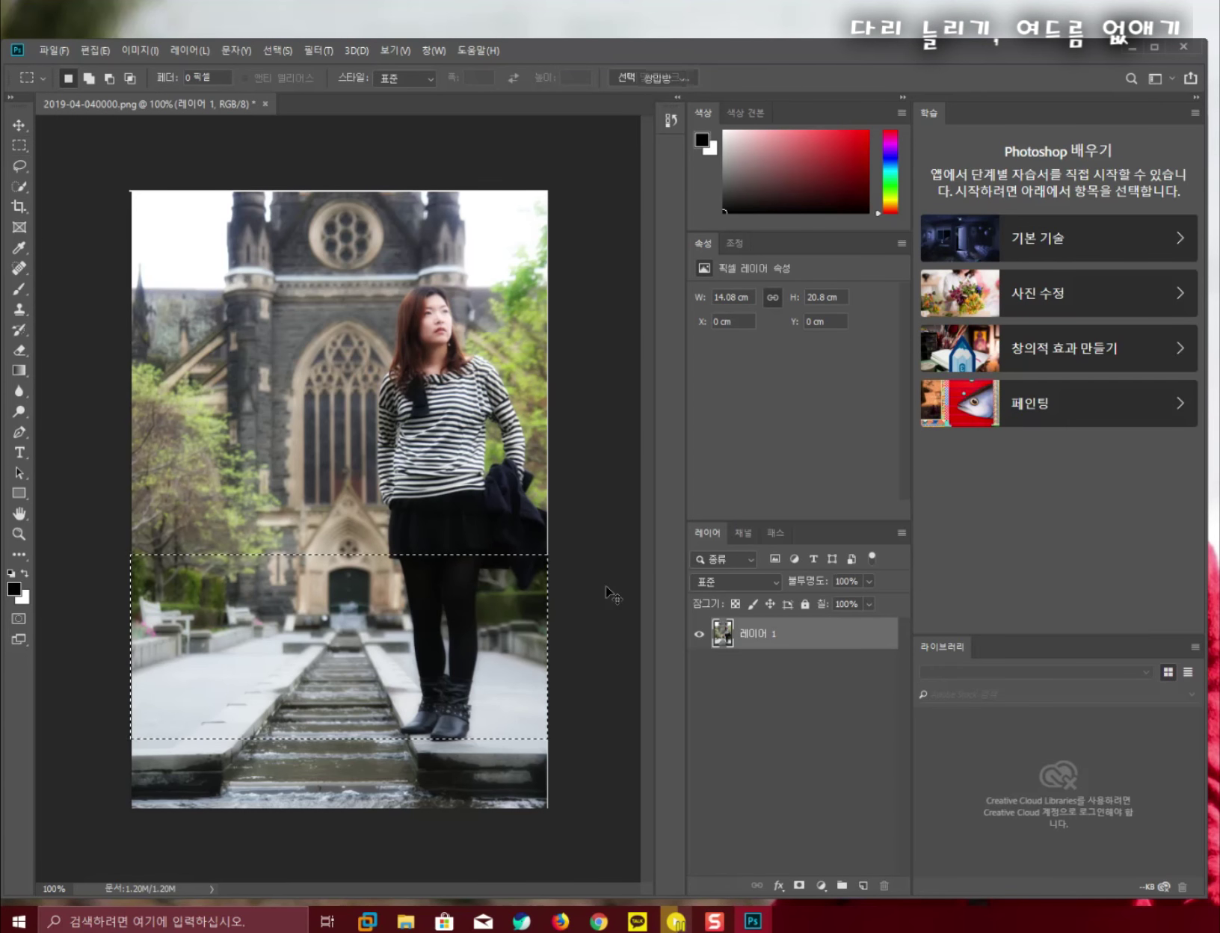
key(ctrl+t)
drag(337, 740, 348, 814)
key(Return)
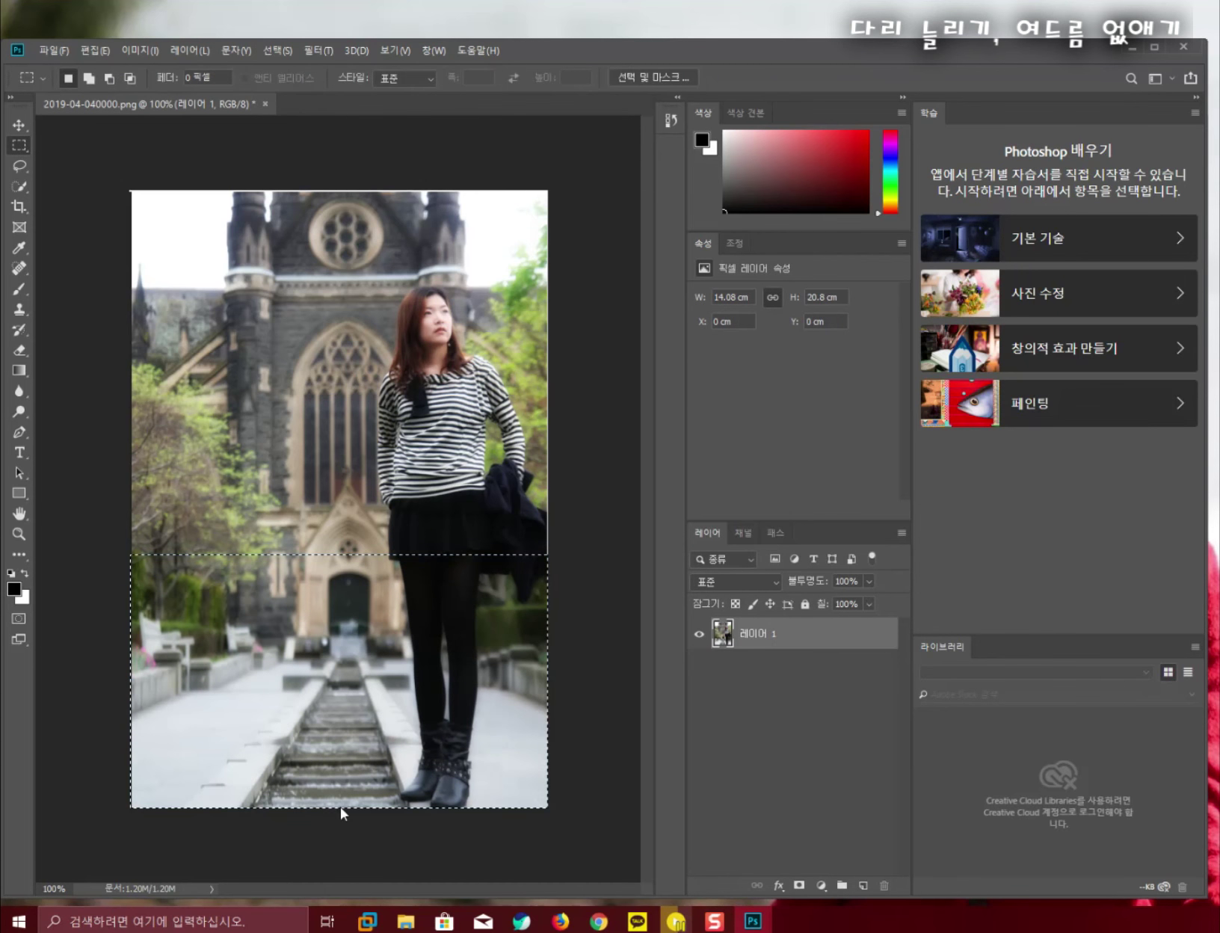
key(ctrl+d)
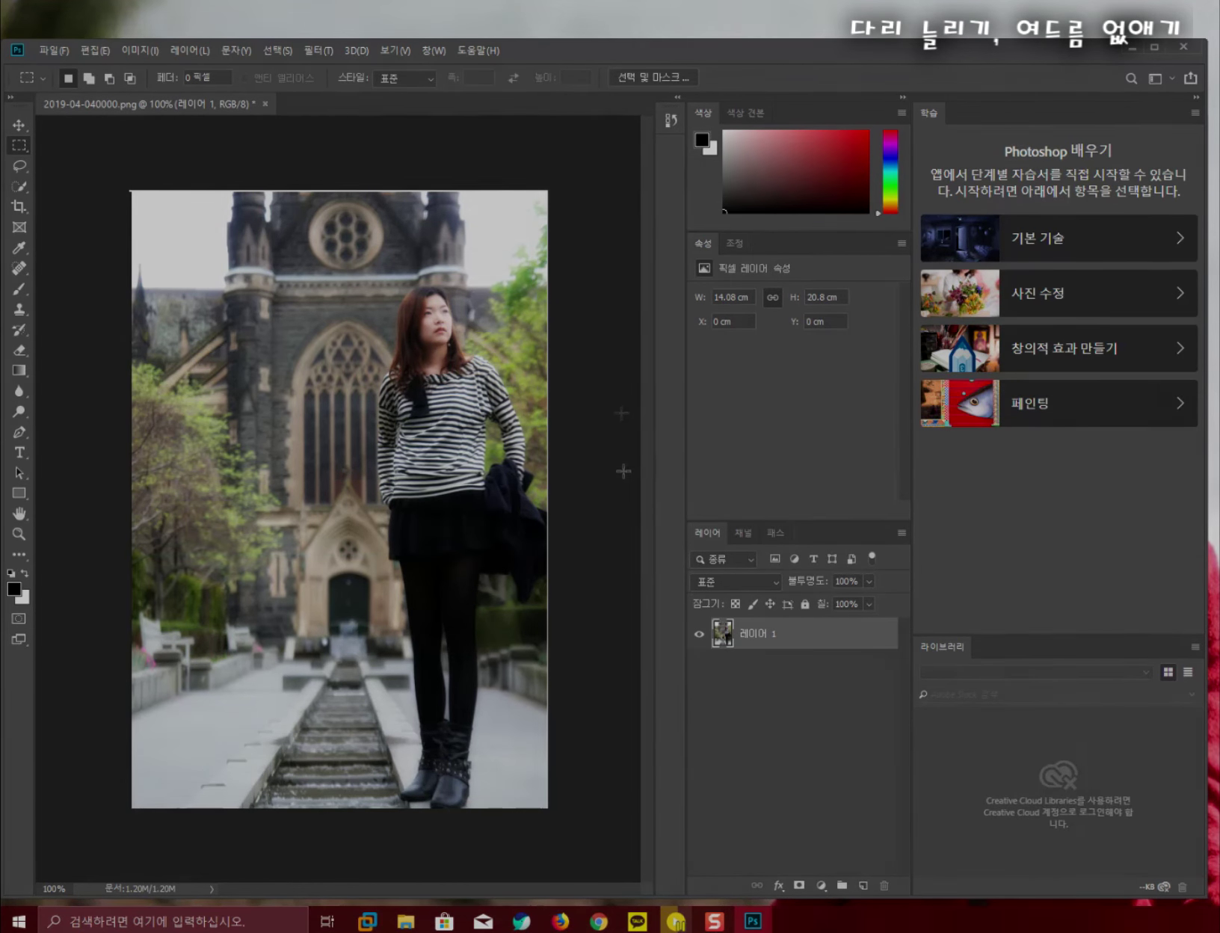